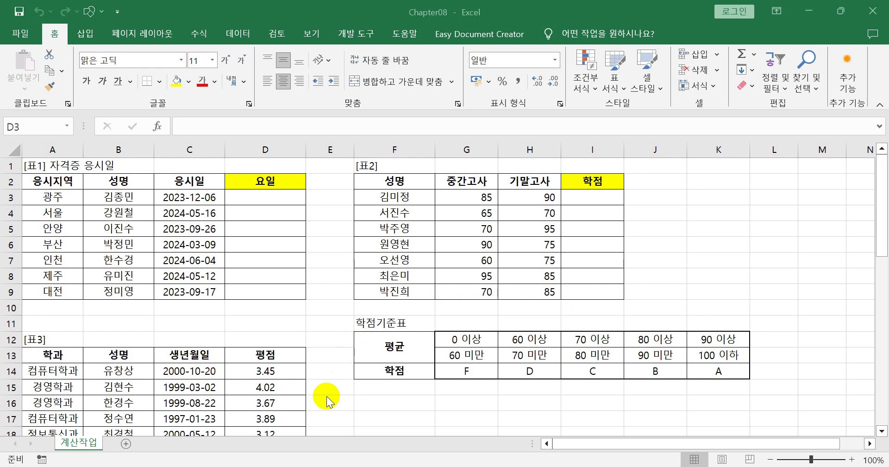
Enter =WEEKDAY(C3,2) in D3 and fill the formula down through D9
click(262, 196)
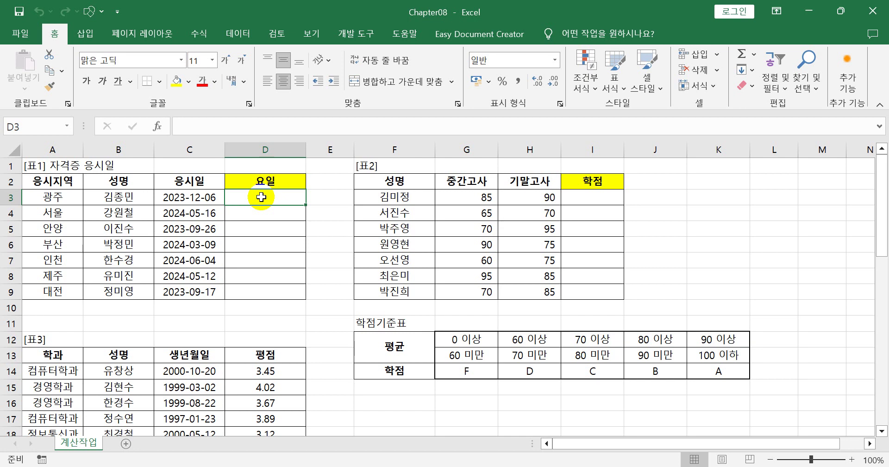
text(=)
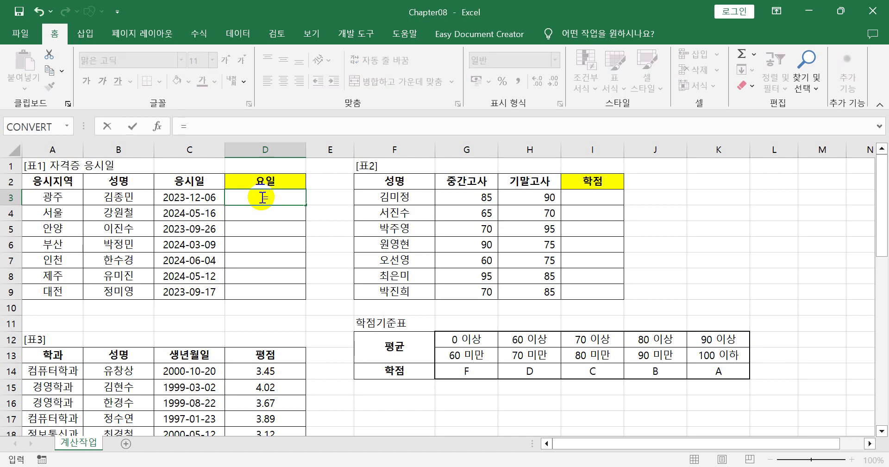
text(wee)
key(Tab)
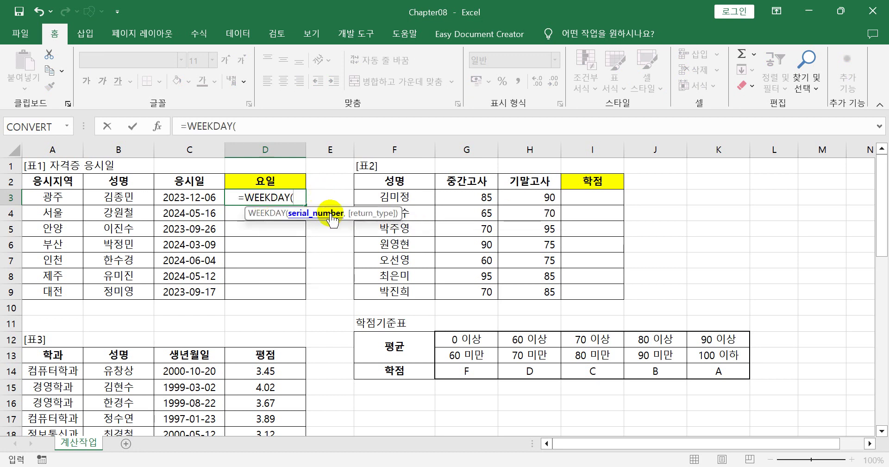
click(187, 198)
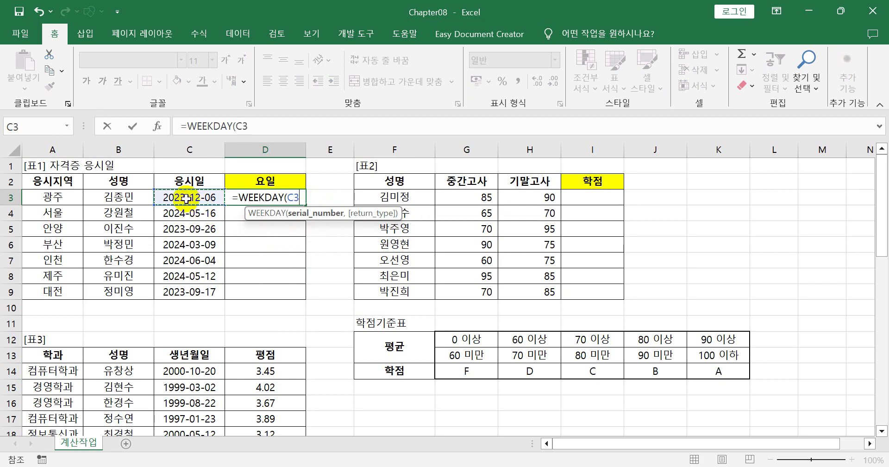
text(,)
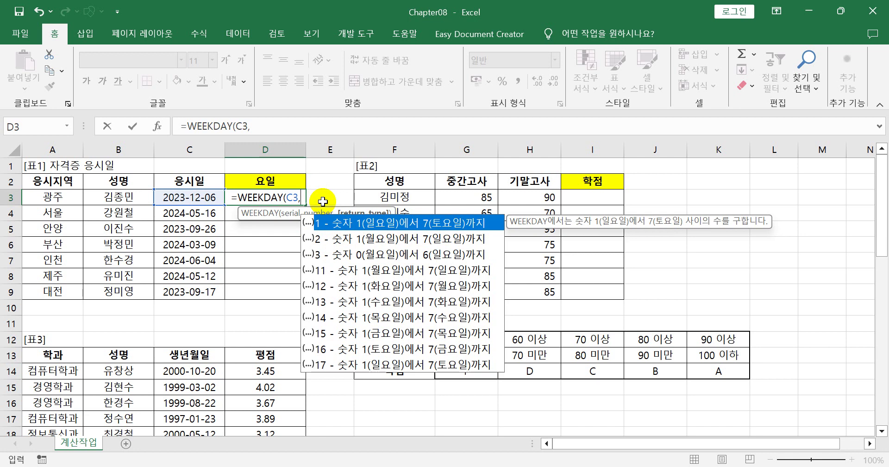
text(2)
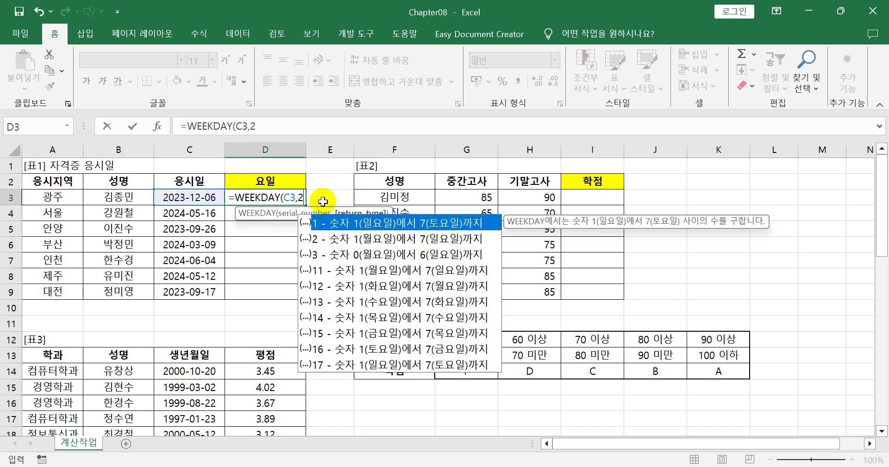
text())
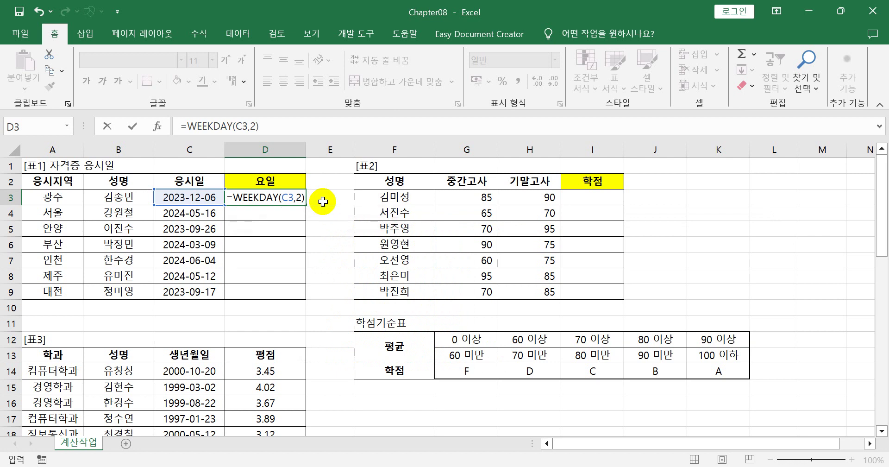
key(Return)
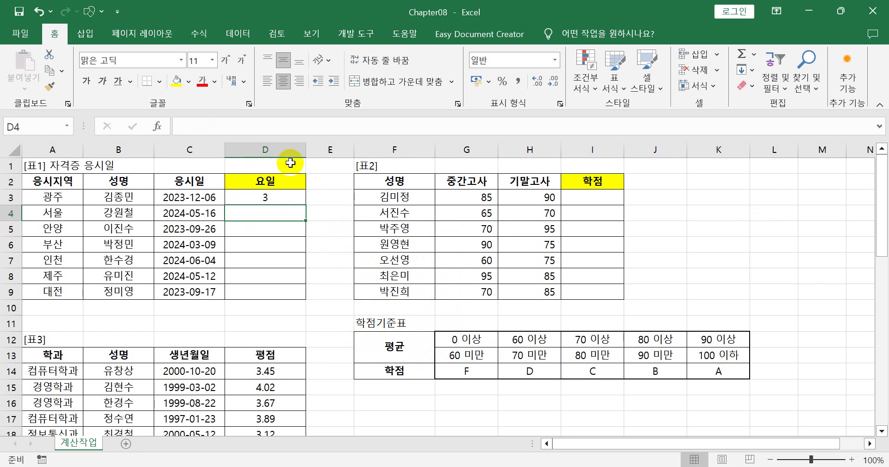
click(277, 198)
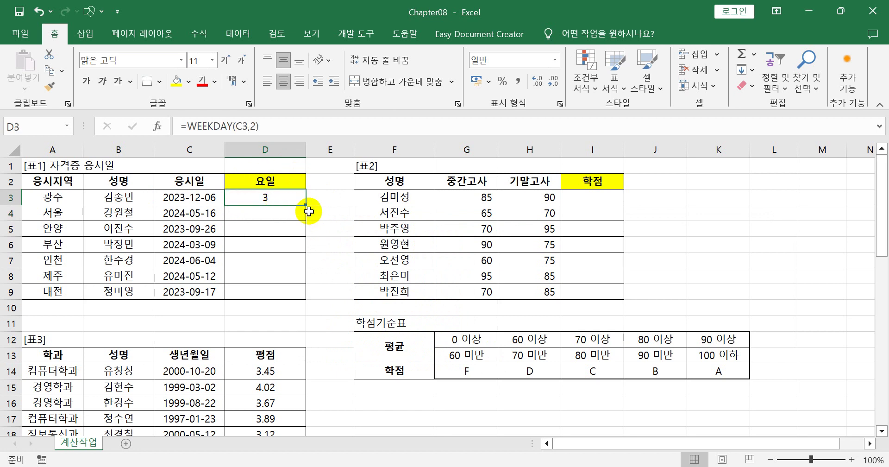
drag(306, 204, 296, 293)
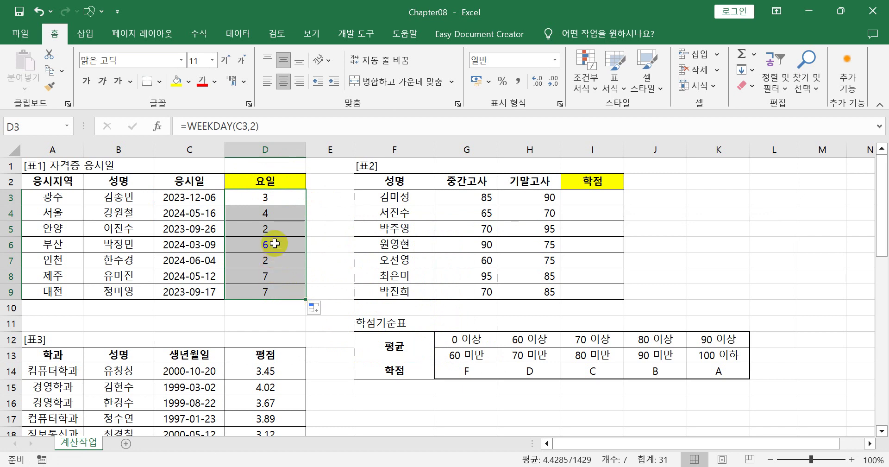
Wrap the WEEKDAY formula in D3 in an IF function with the condition WEEKDAY(C3,2)<=5
click(296, 197)
click(186, 126)
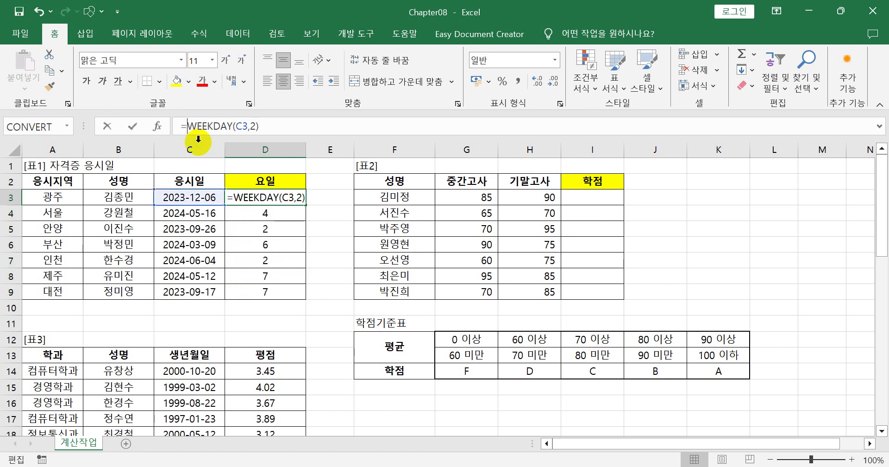
text(IF()
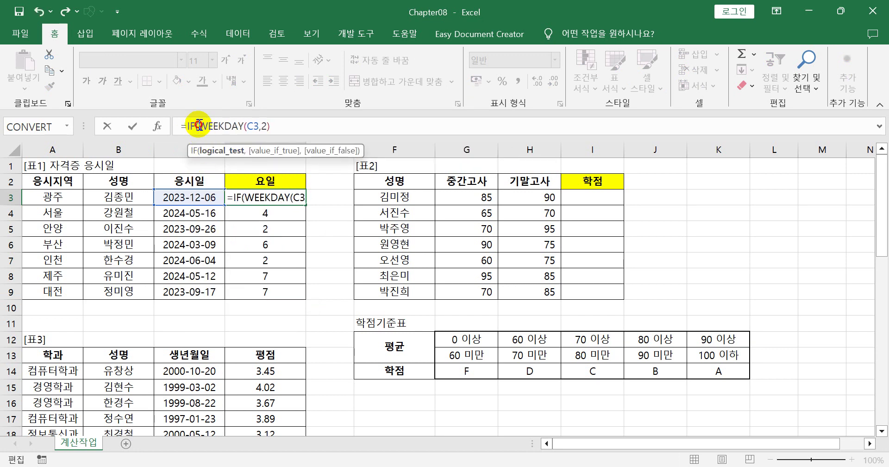
drag(198, 126, 273, 123)
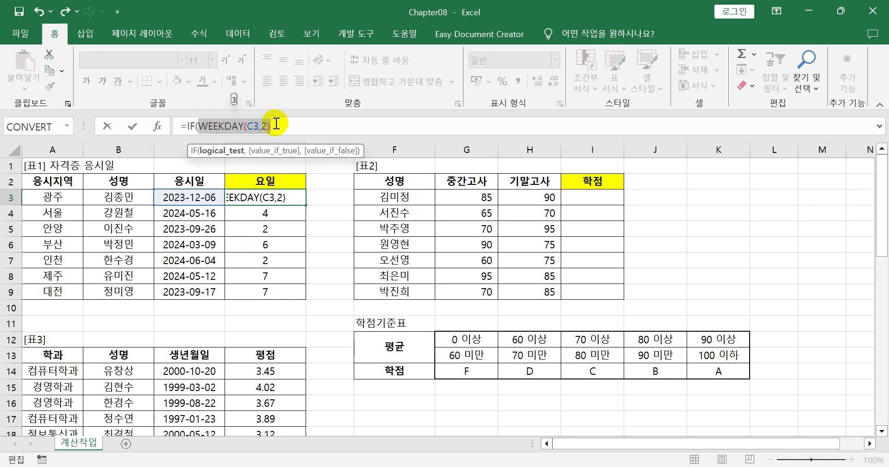
click(276, 124)
text(<)
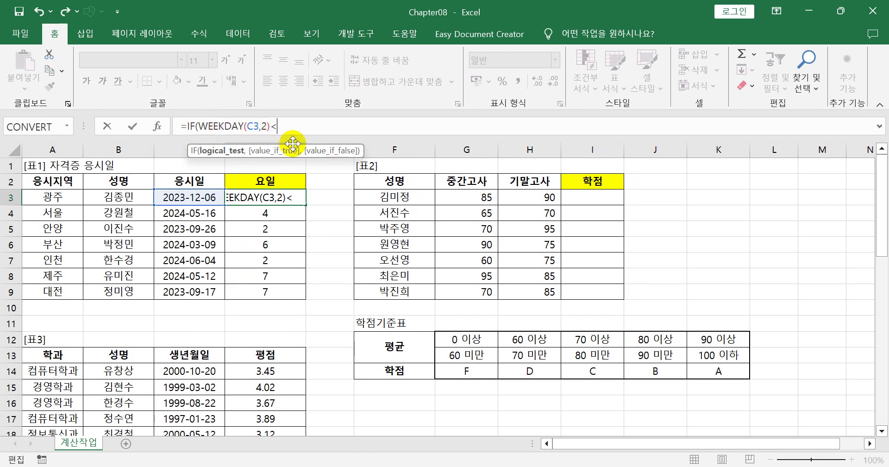
text(=5,")
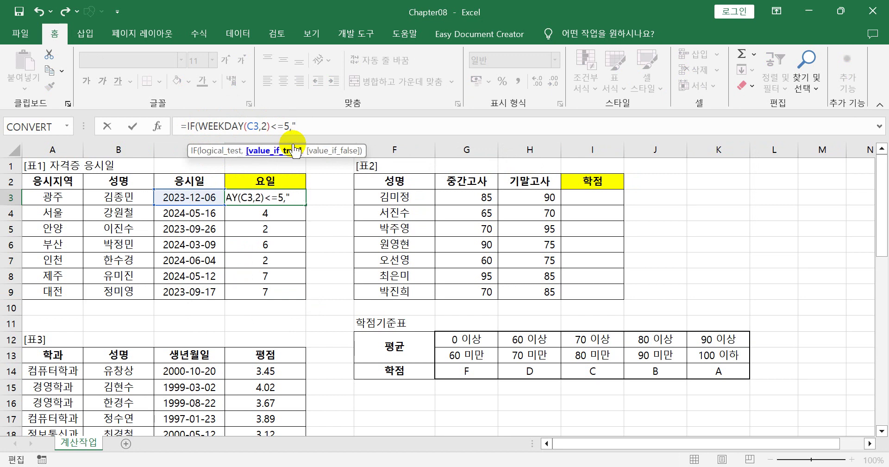
Complete D3's IF formula with "평일" if true and "주말" if false, and fill it down through D9
text(ㅍㅕㅇ)
key(BackSpace)
key(BackSpace)
key(BackSpace)
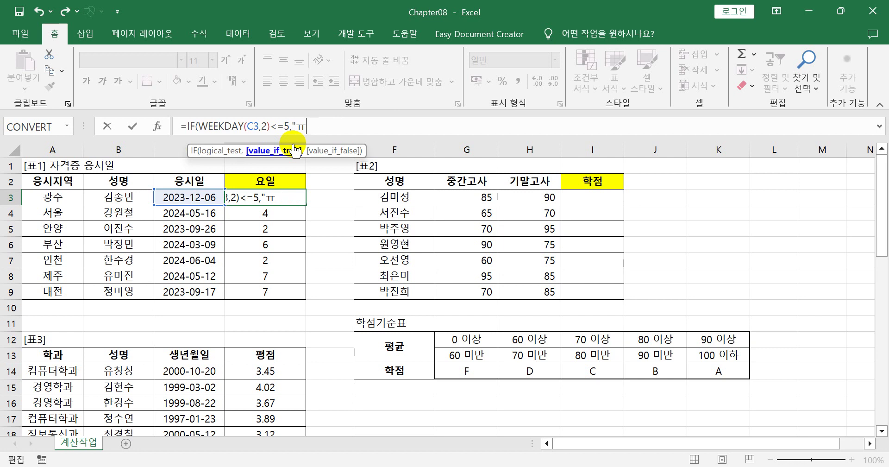
text(평일",)
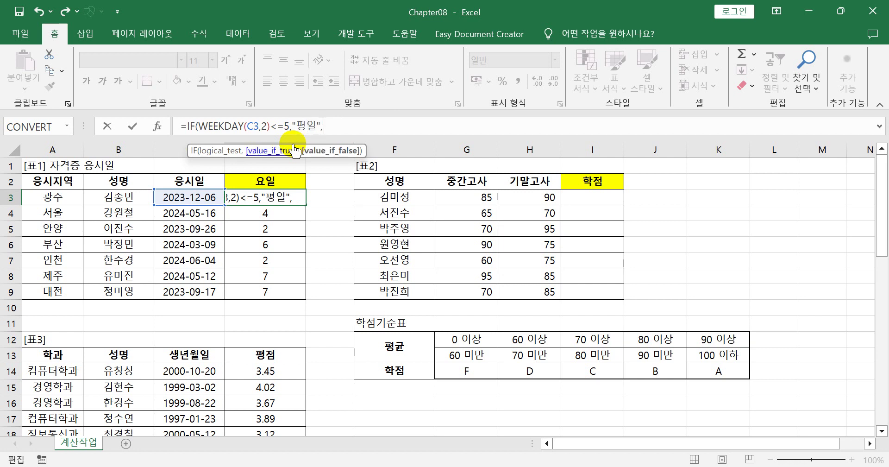
text("주말")
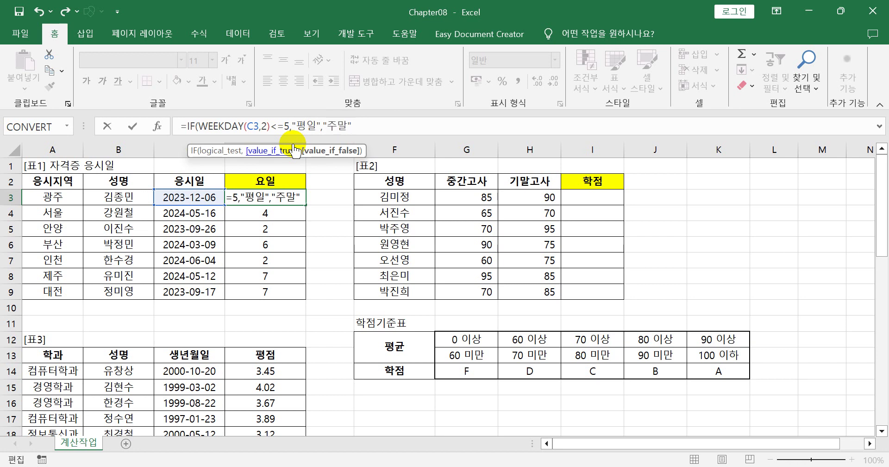
text())
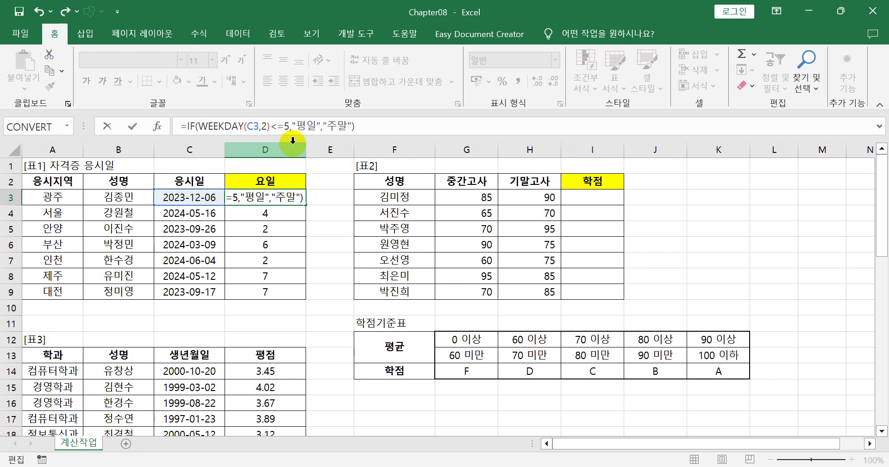
key(Return)
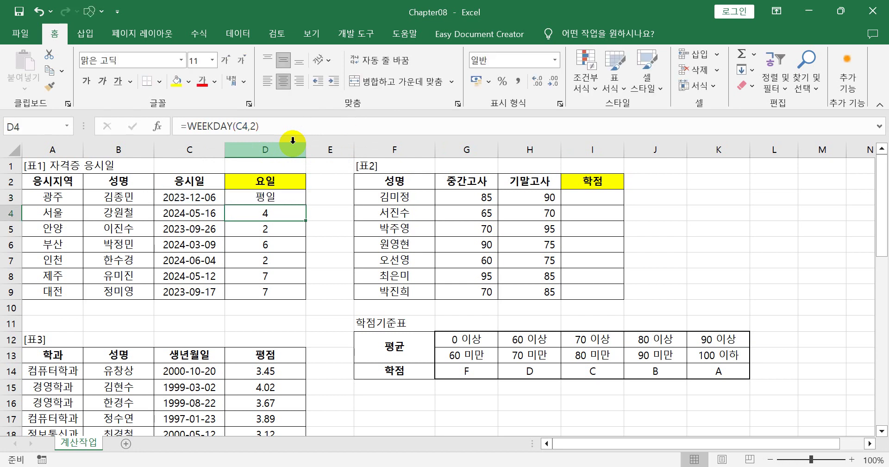
click(294, 198)
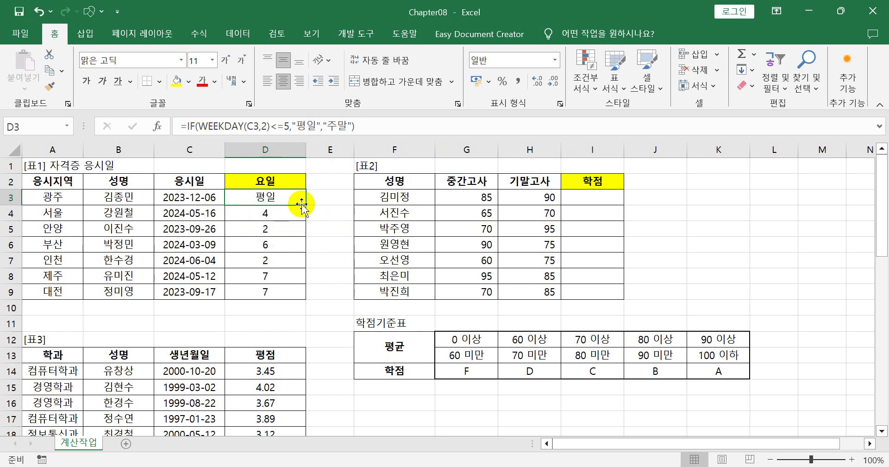
drag(305, 204, 294, 294)
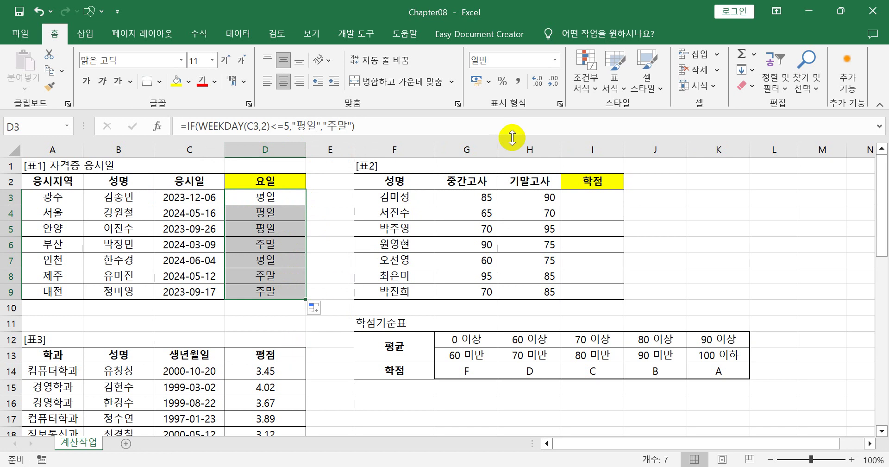
Enter =AVERAGE(G3:H3) in I3 to average the first student's midterm and final scores
click(602, 201)
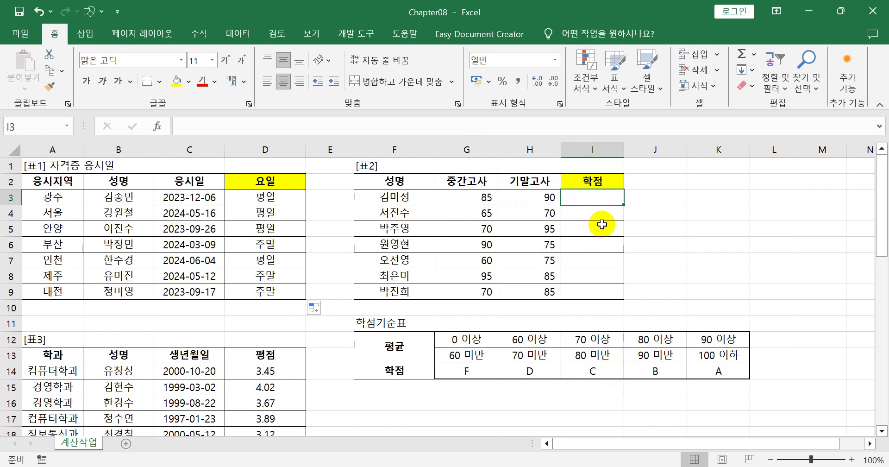
text(=ㅁ)
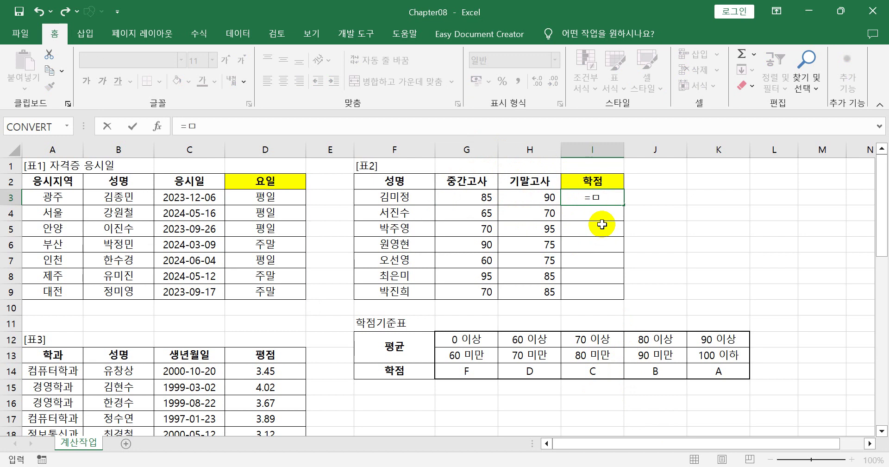
key(BackSpace)
text(a)
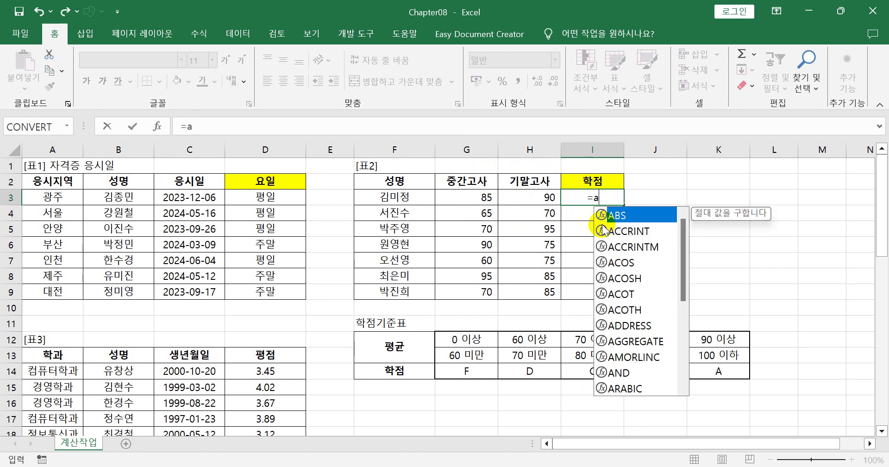
text(v)
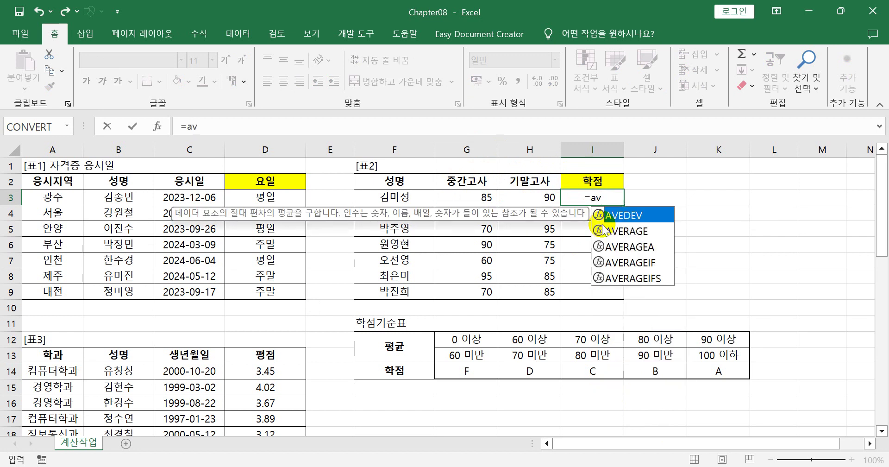
click(603, 230)
double_click(602, 230)
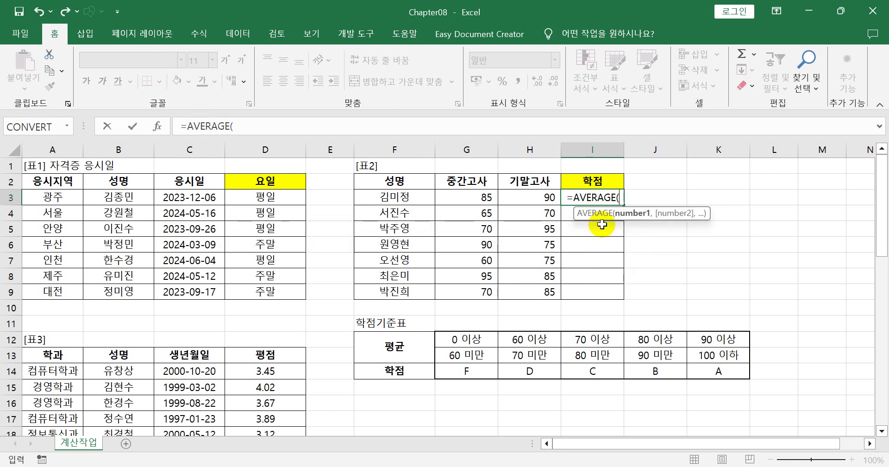
drag(465, 195, 527, 197)
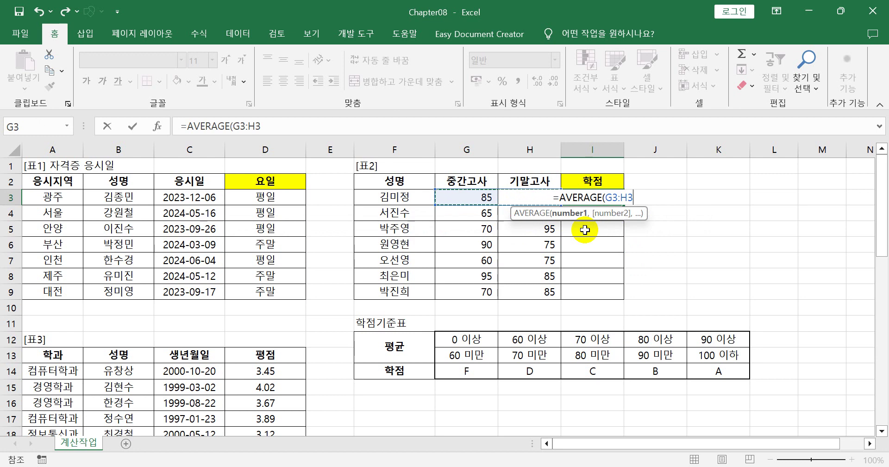
text())
key(Return)
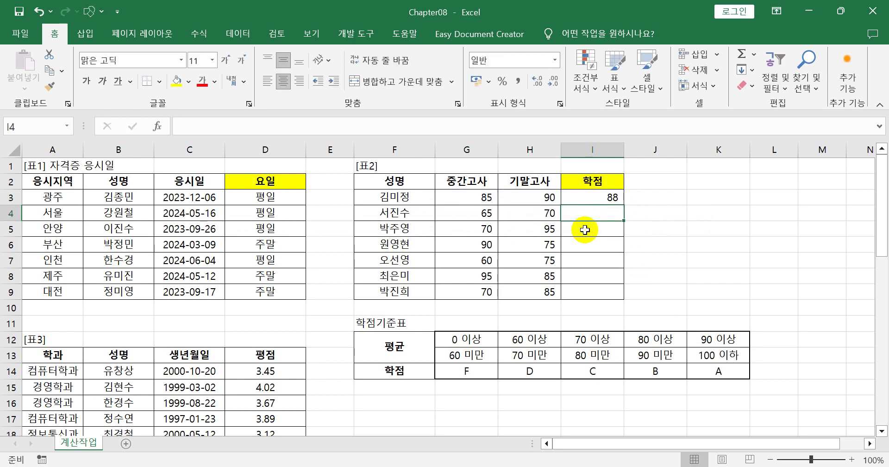
Wrap the AVERAGE(G3:H3) formula in I3 in an HLOOKUP function, using the average as its lookup value
click(608, 195)
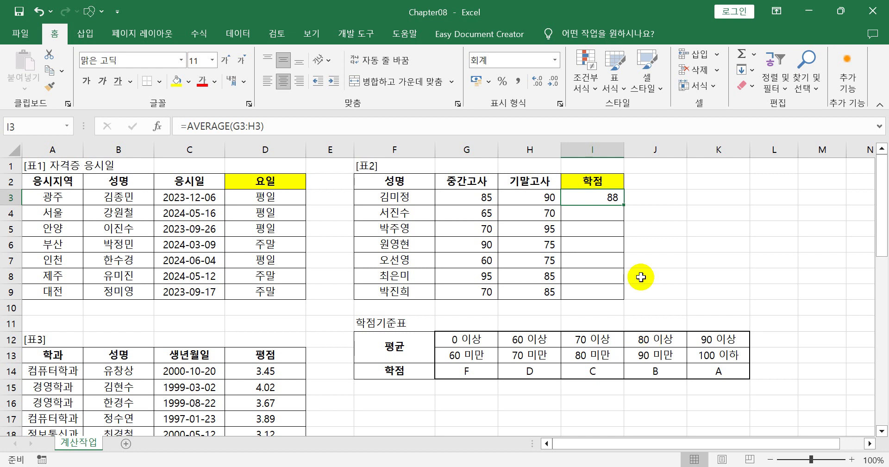
double_click(579, 198)
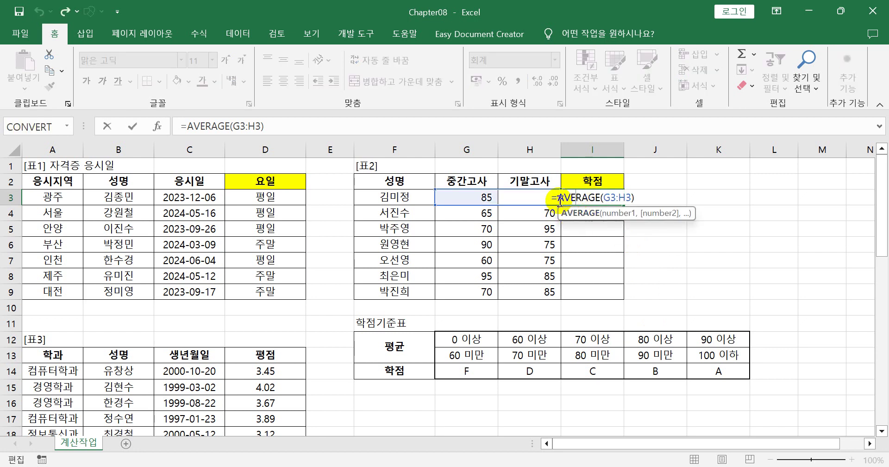
text(h)
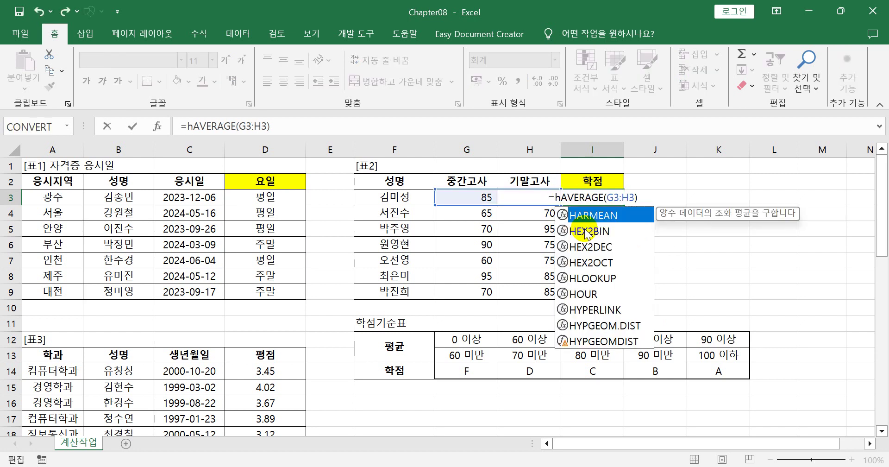
text(l)
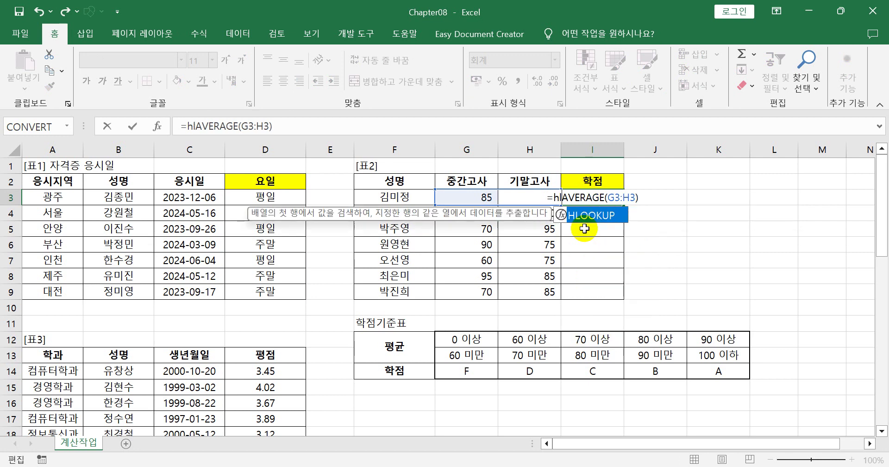
key(Tab)
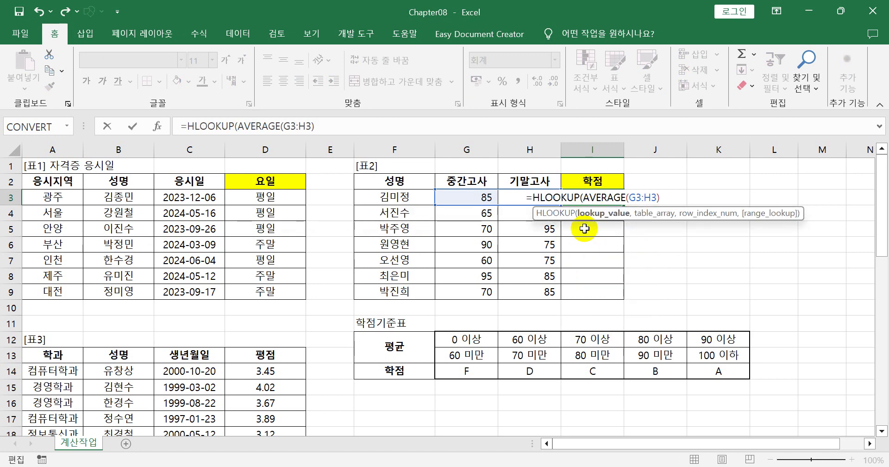
drag(582, 197, 661, 197)
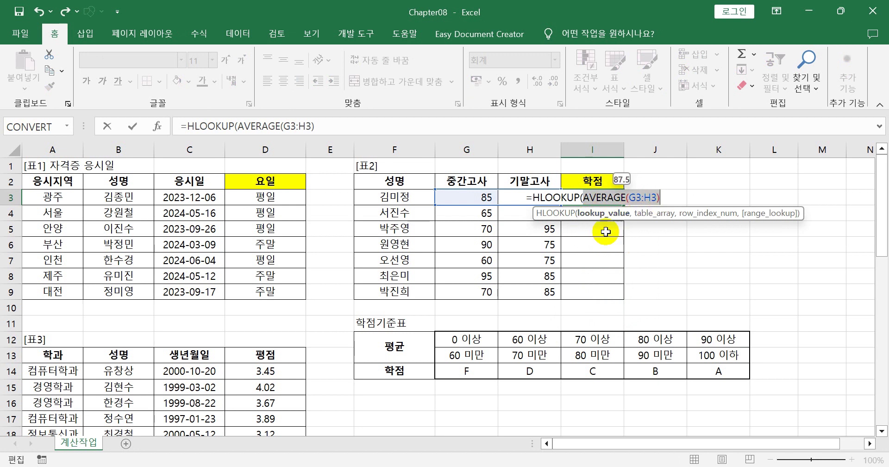
click(663, 198)
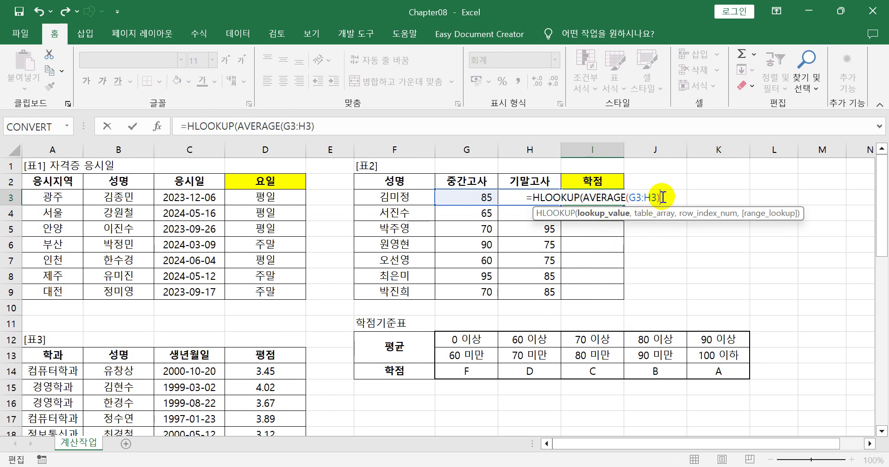
text(,)
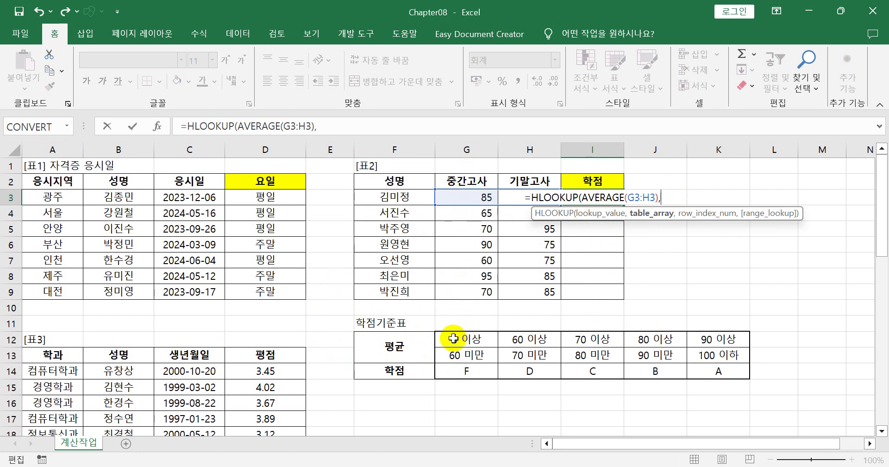
Complete I3's HLOOKUP with the absolute table range $G$12:$K$14, row index 3 and approximate match 1
drag(453, 338, 707, 365)
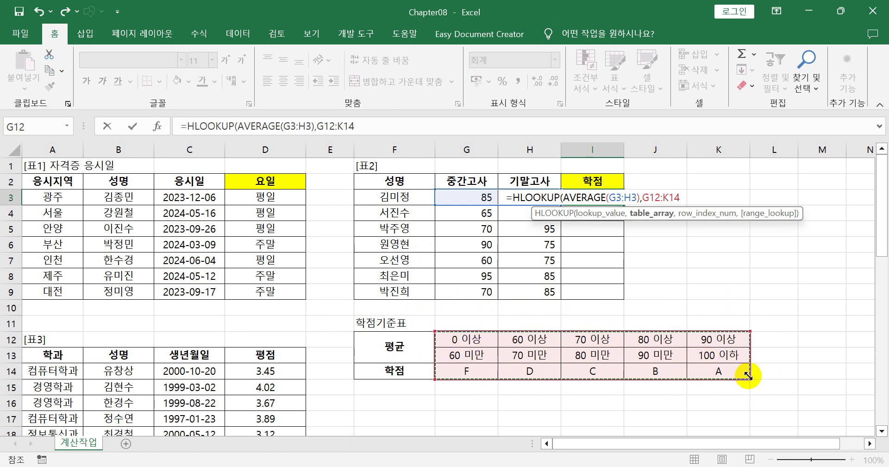
key(F4)
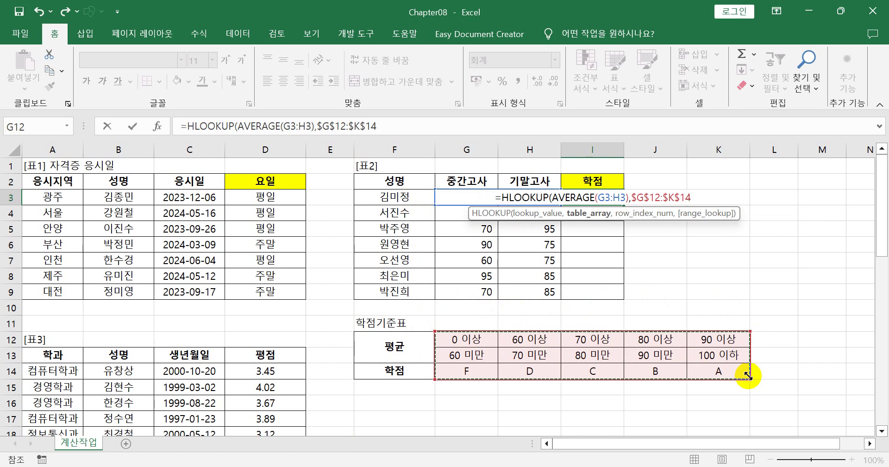
text(,)
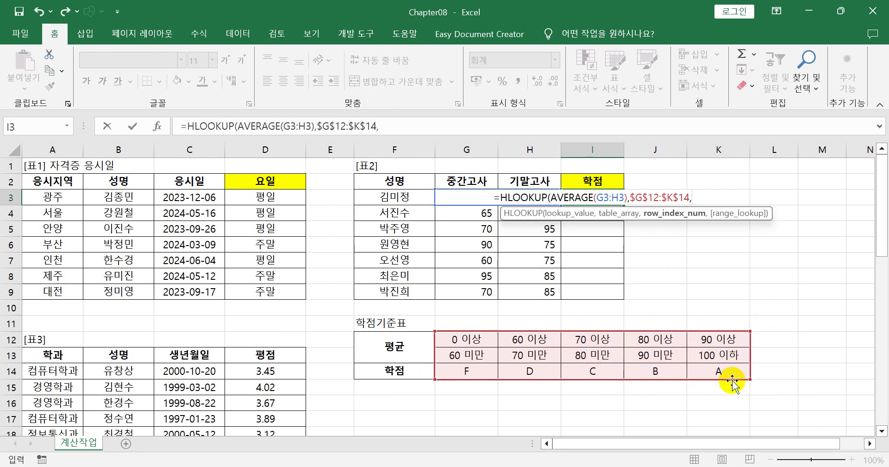
text(3)
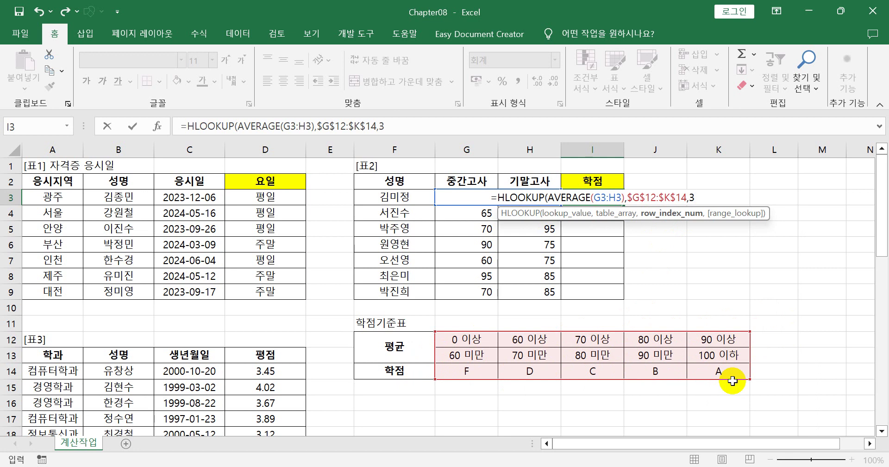
text(,)
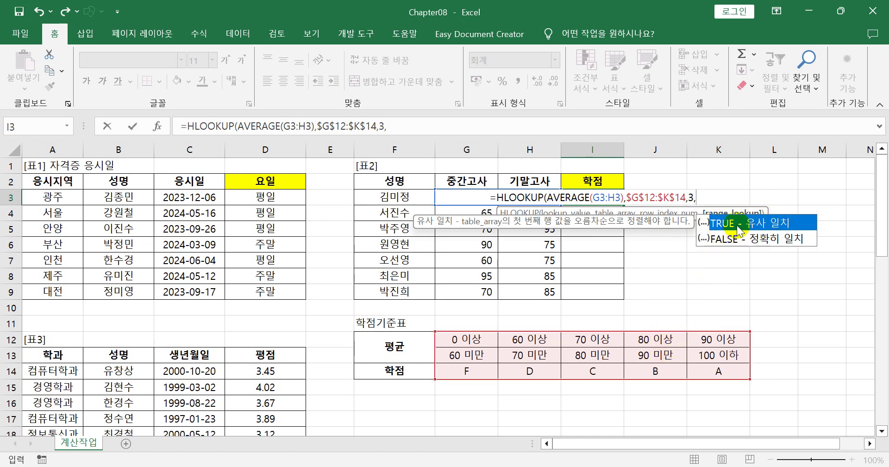
text(1)
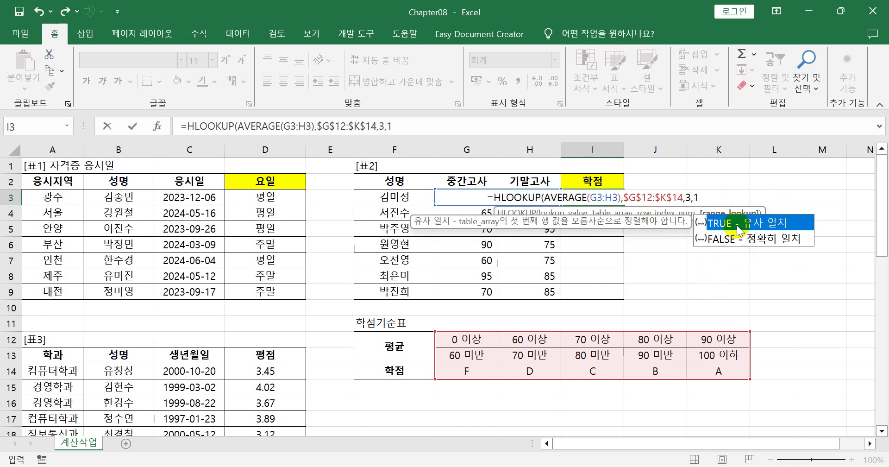
text())
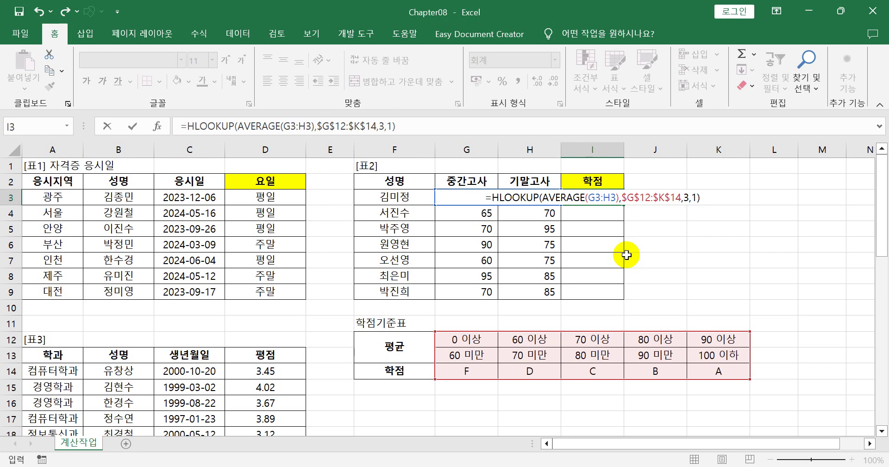
key(Return)
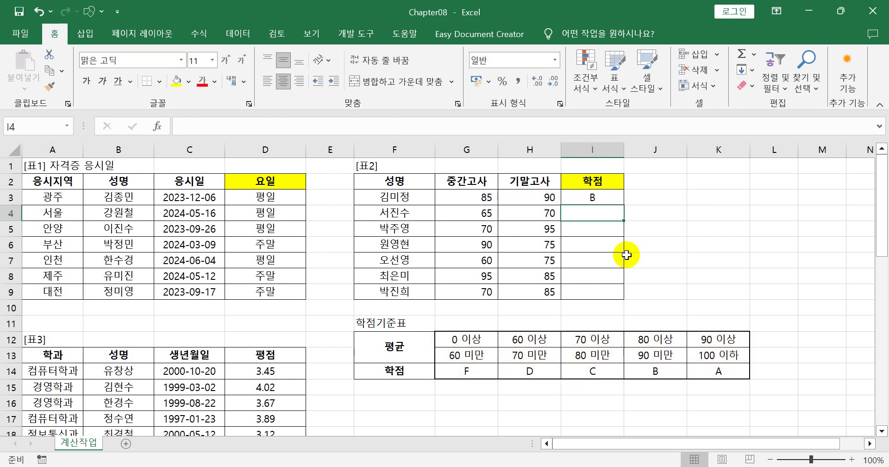
Fill the HLOOKUP grade formula from I3 down through I9 and inspect the references in I9's formula
click(618, 197)
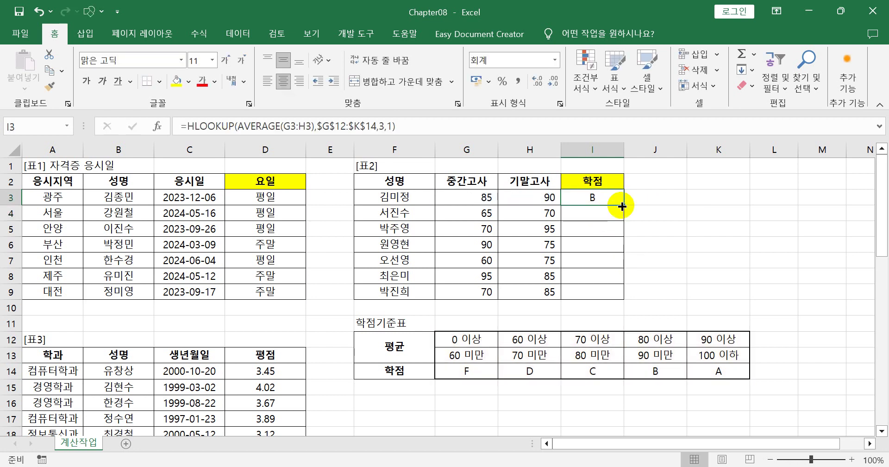
drag(623, 204, 609, 293)
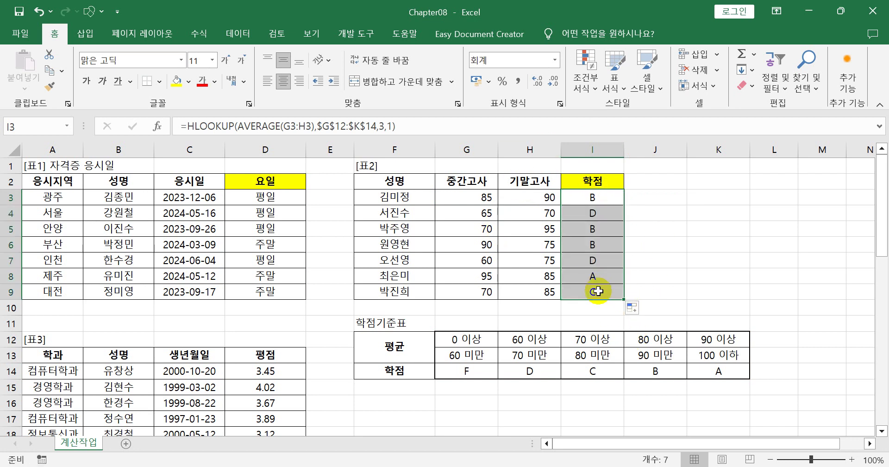
double_click(597, 291)
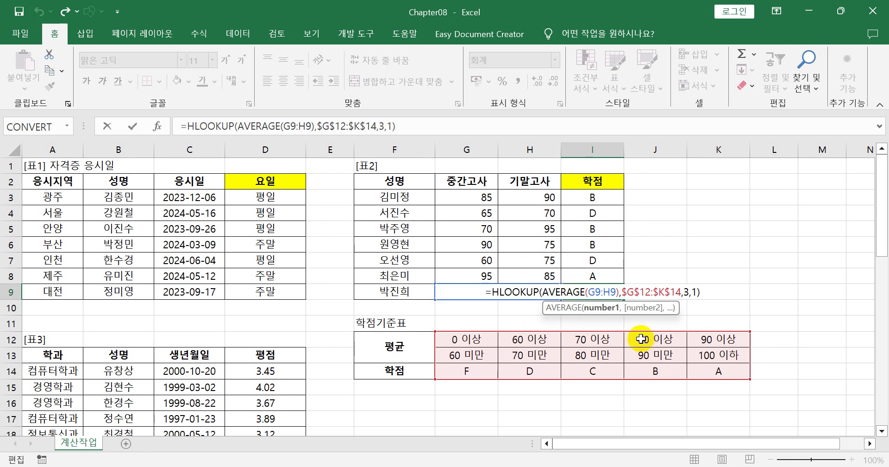
key(Return)
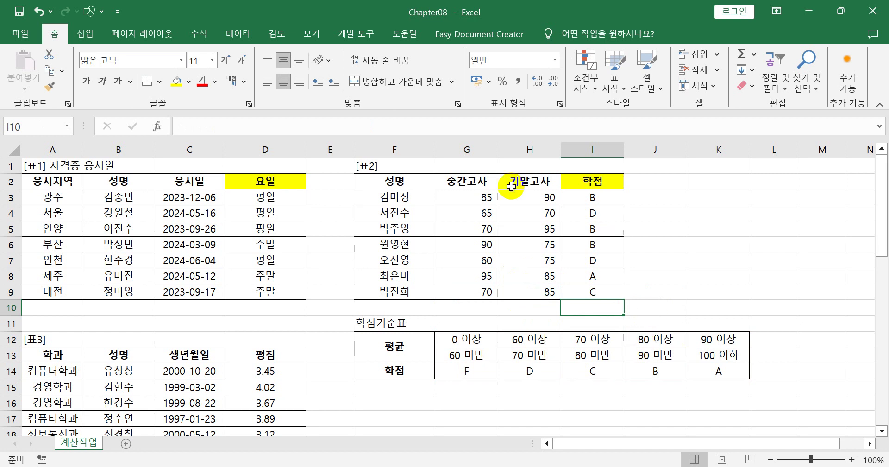
Copy the 학과 header and a 경영학과 entry from 표3 into A24:A25 as the criteria range
scroll(369, 343, down, 3)
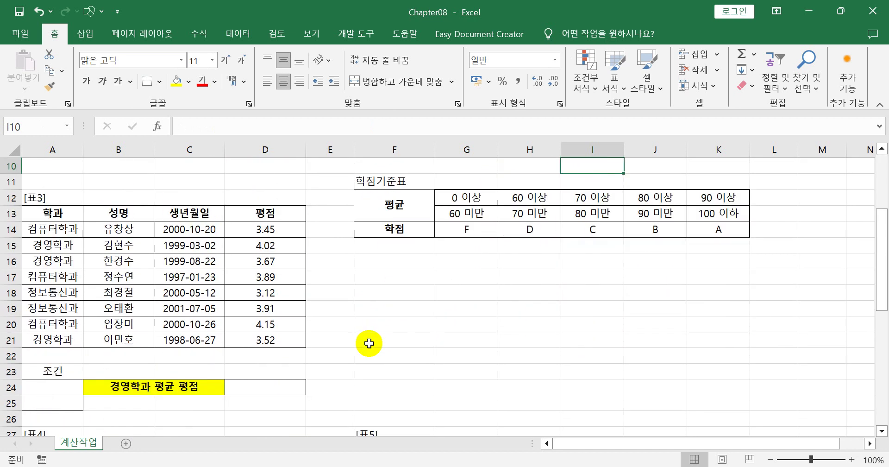
click(251, 387)
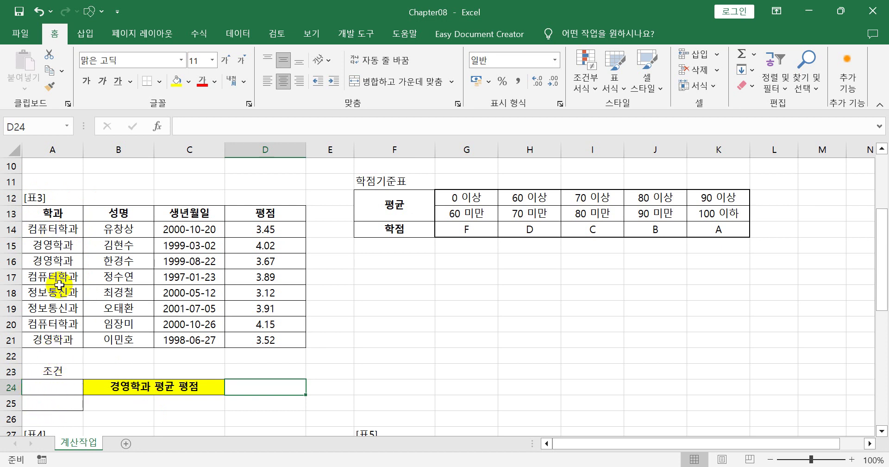
click(62, 214)
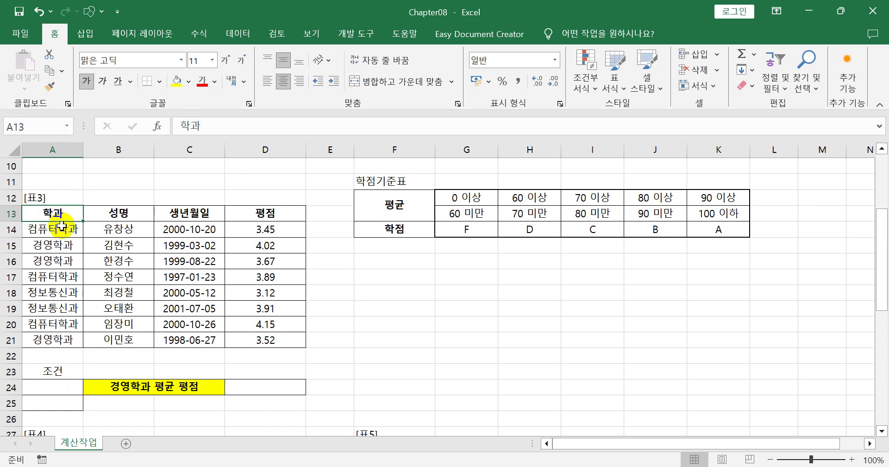
click(60, 246)
click(61, 214)
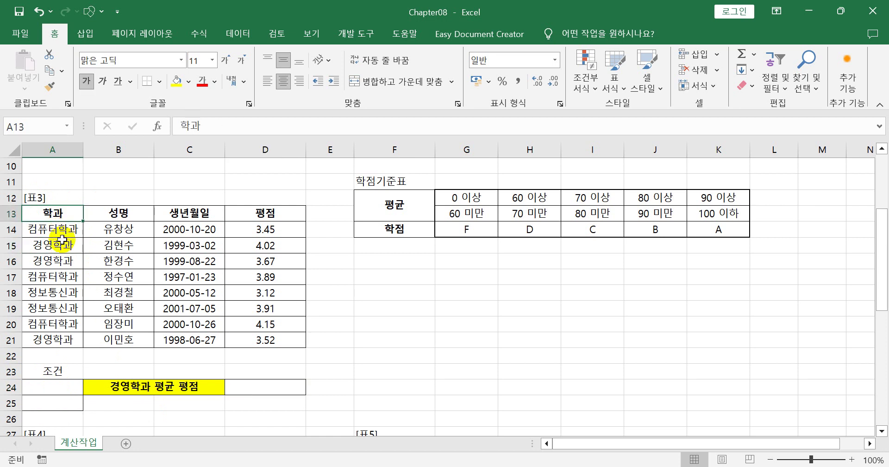
click(55, 243)
click(61, 213)
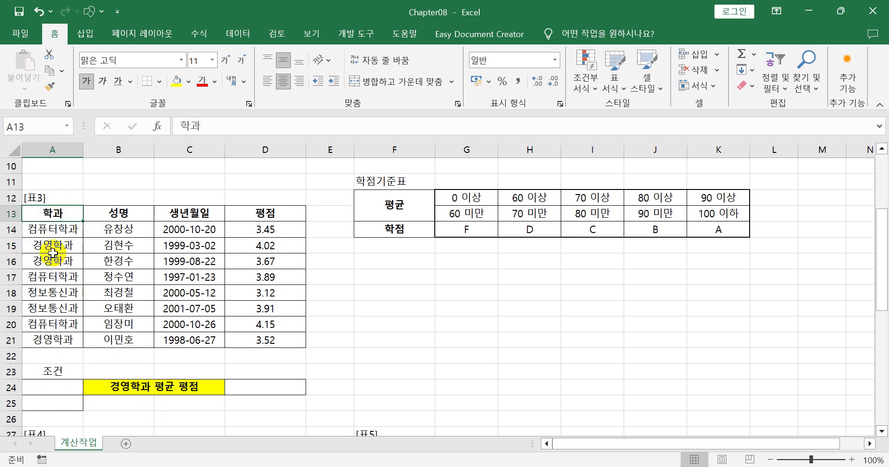
click(49, 246)
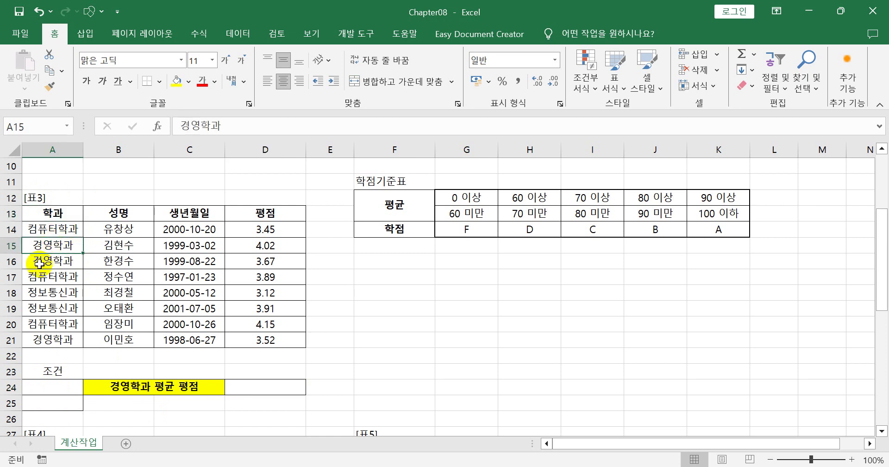
click(41, 385)
click(45, 211)
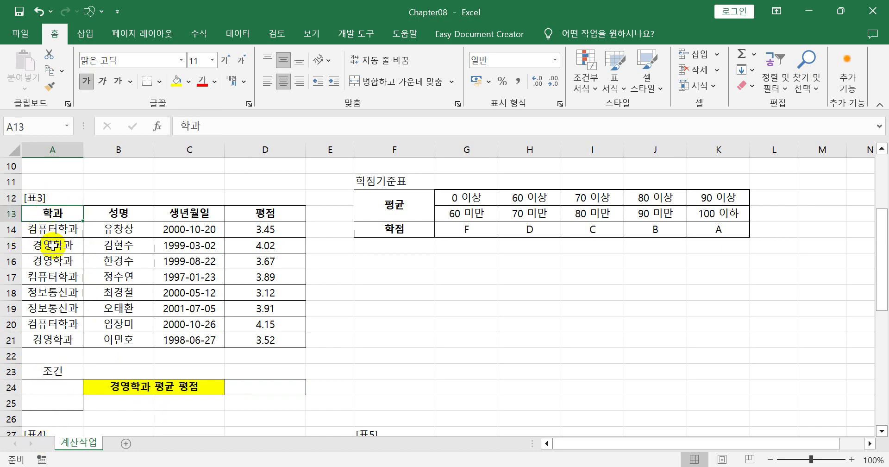
ctrl+click(62, 246)
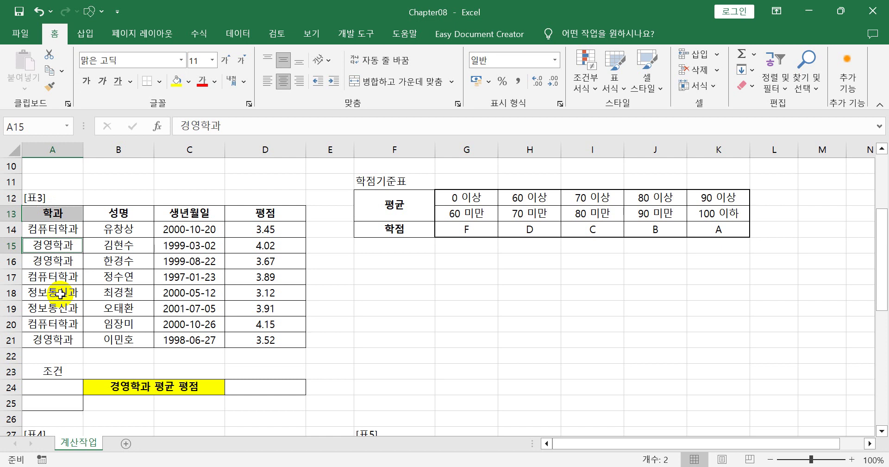
key(ctrl+c)
click(62, 391)
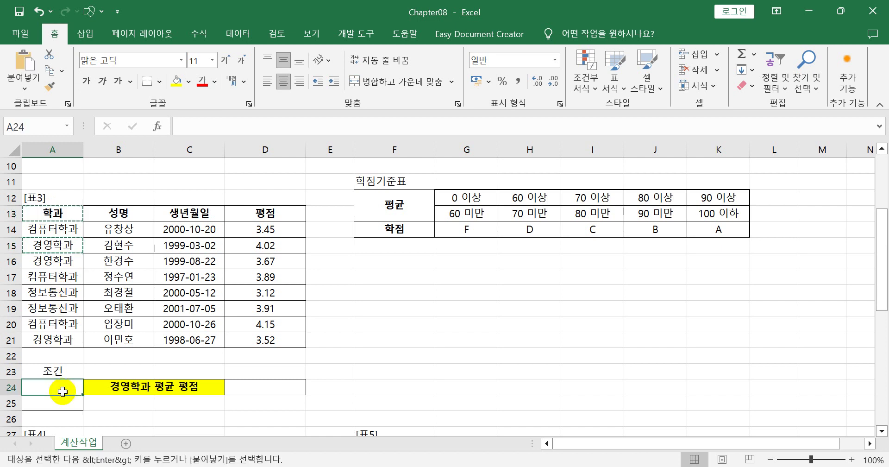
key(ctrl+v)
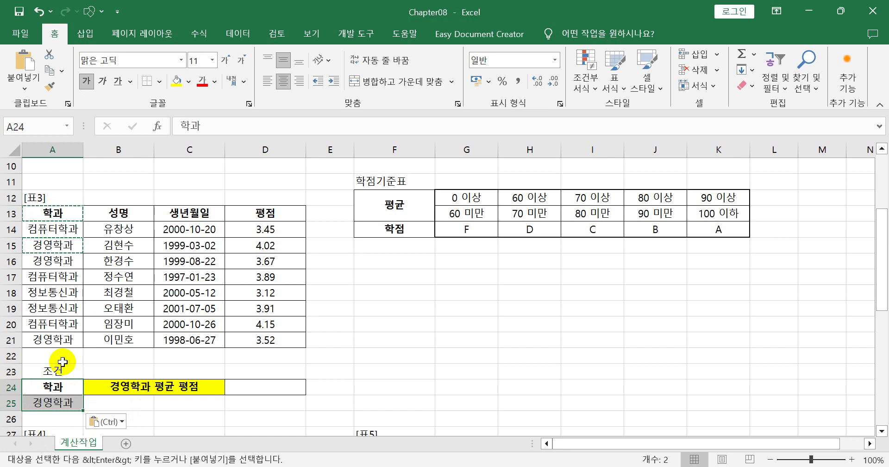
Start a DAVERAGE formula in D24 with the whole 표3 range A13:D21, headers included, as its database
click(249, 385)
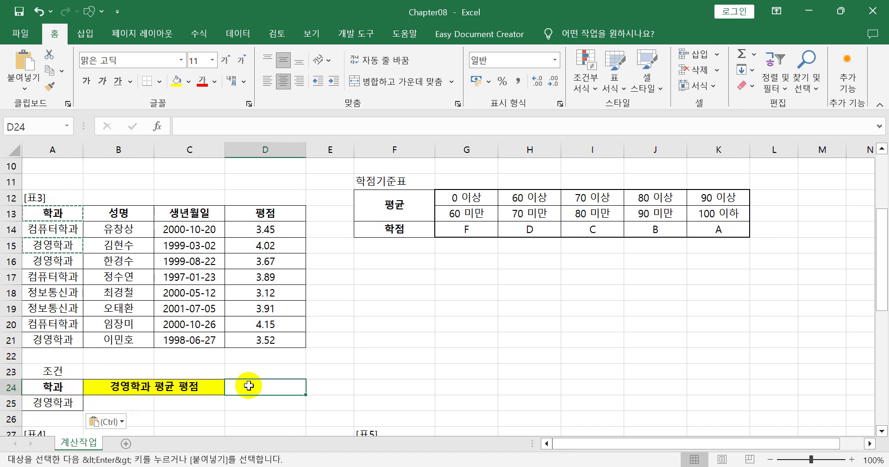
text(=da)
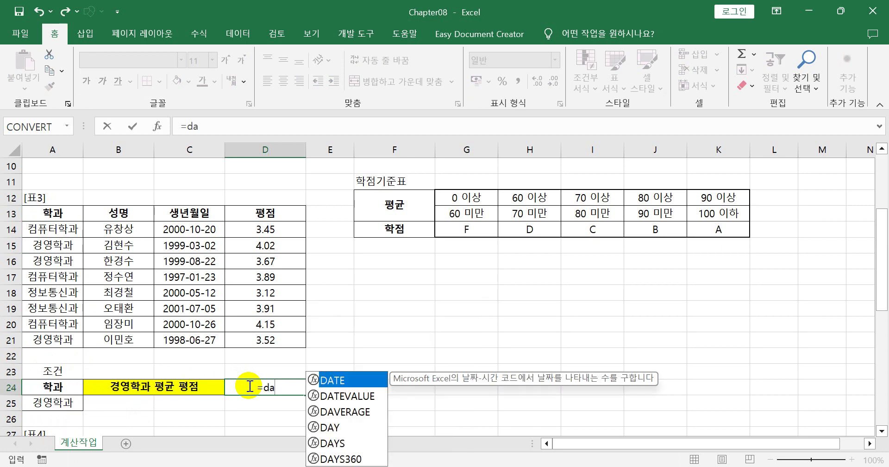
text(ver)
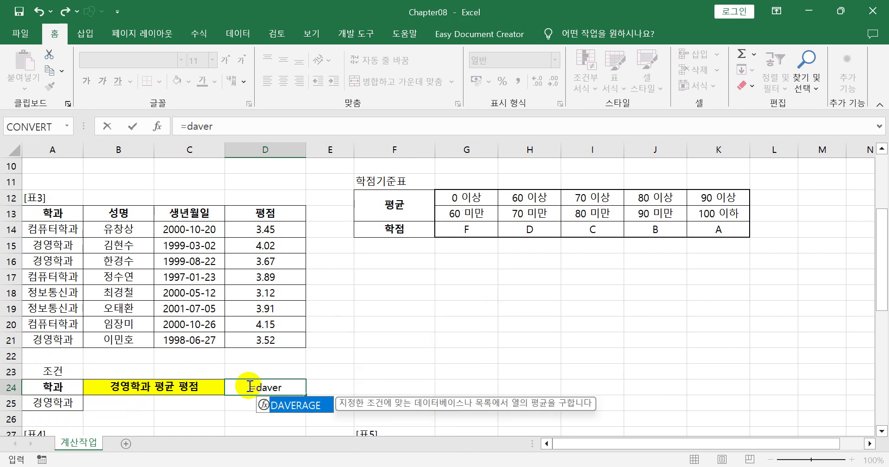
key(Tab)
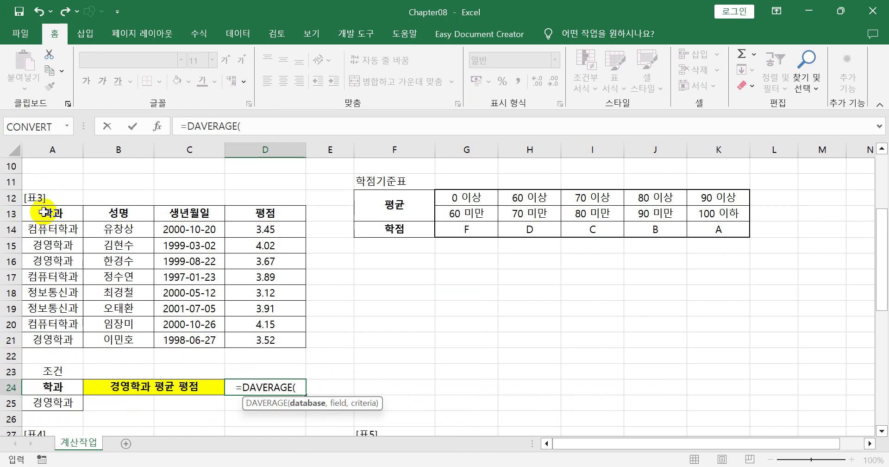
drag(43, 212, 277, 342)
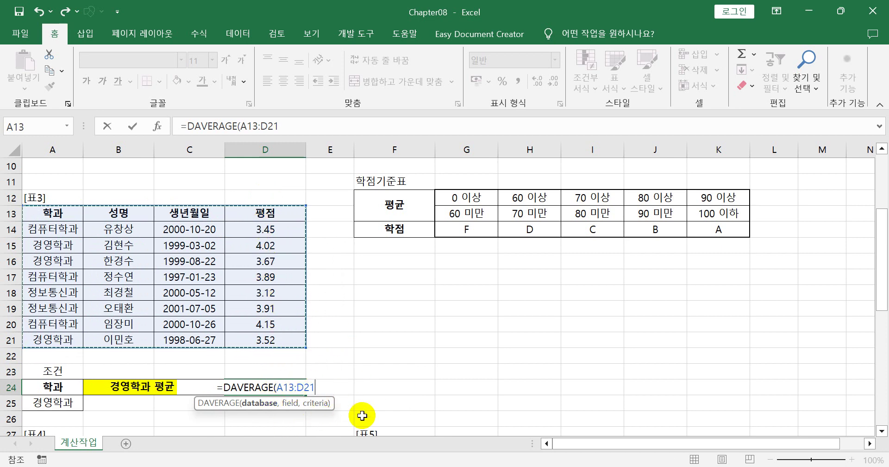
text(,)
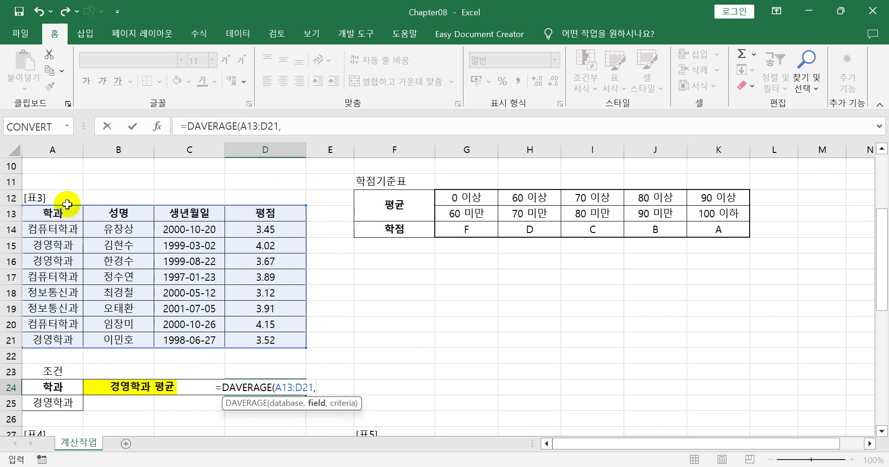
click(273, 213)
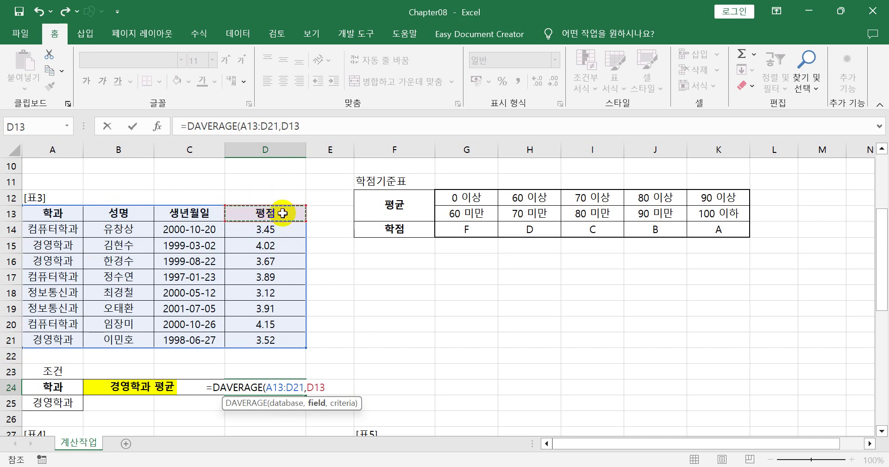
drag(282, 214, 283, 336)
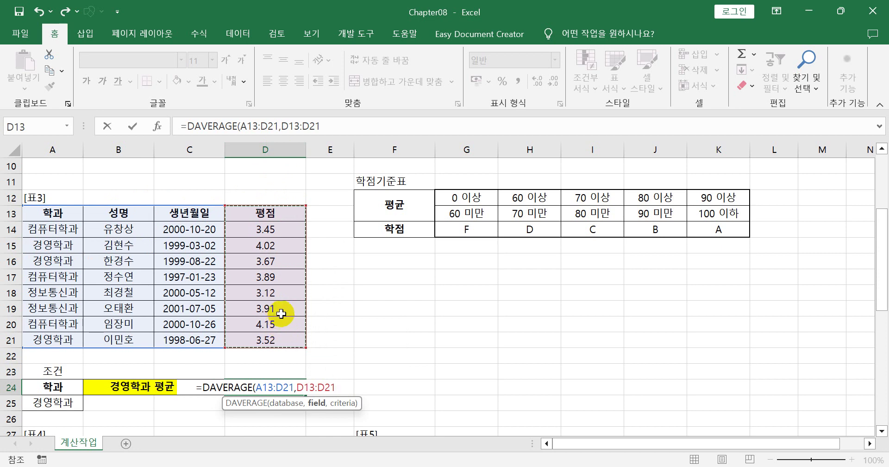
click(270, 213)
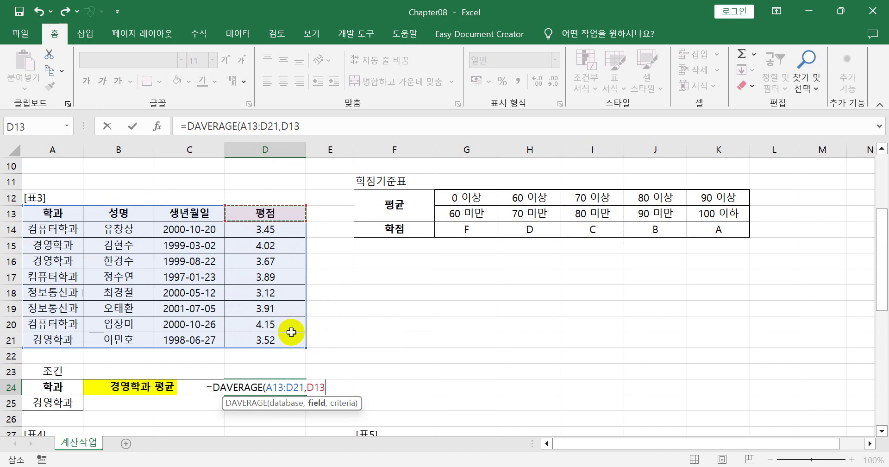
key(BackSpace)
key(BackSpace)
key(BackSpace)
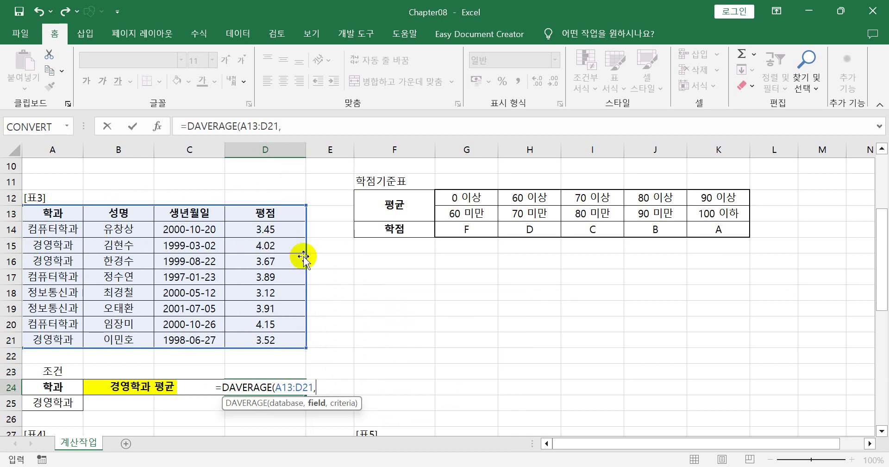
Complete D24's DAVERAGE formula with field number 4 and the criteria range A24:A25
text(4)
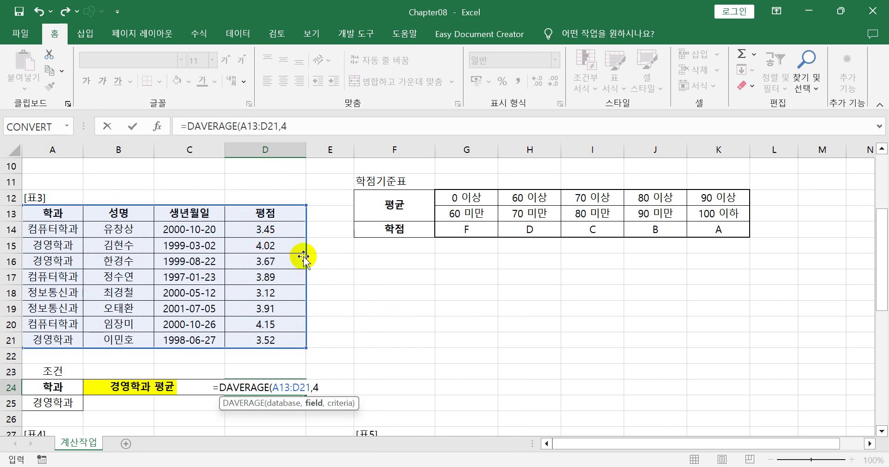
text(,)
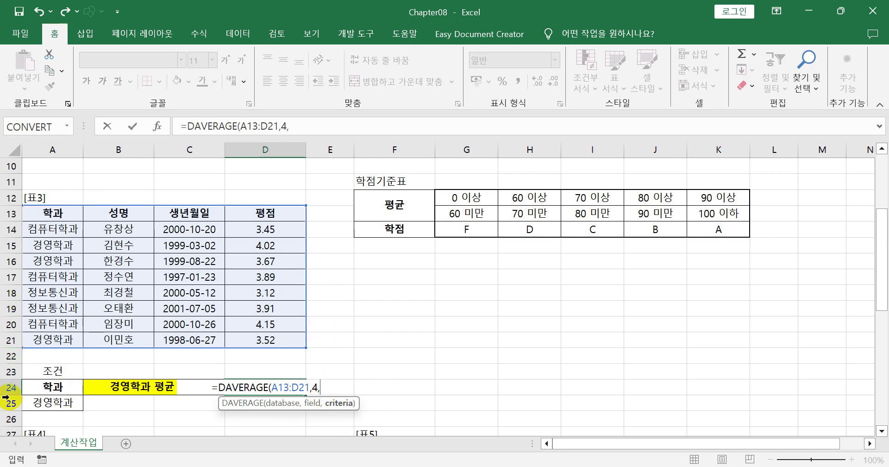
click(60, 384)
drag(60, 383, 59, 401)
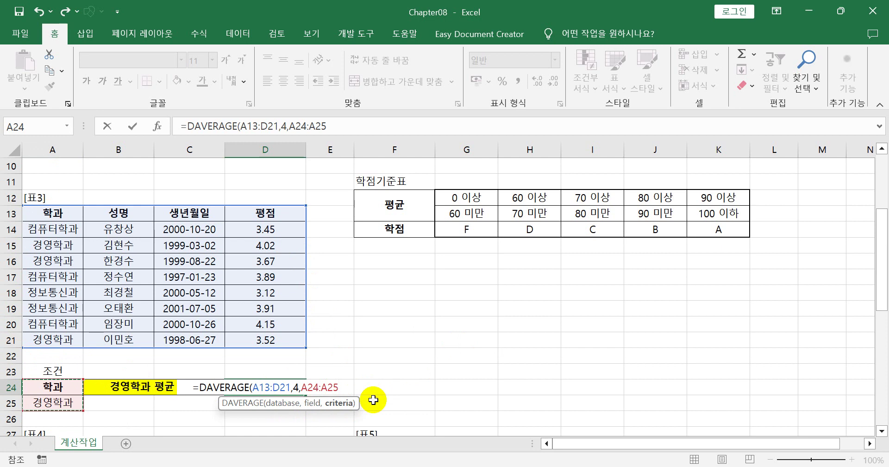
text())
key(Return)
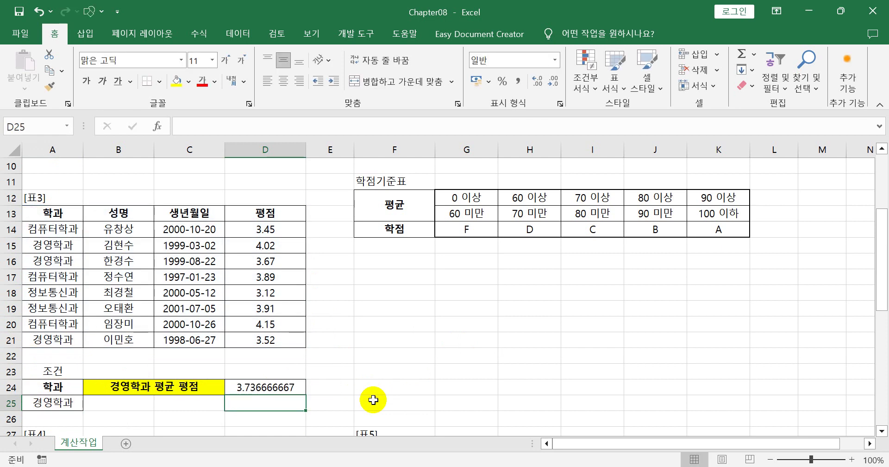
Wrap the DAVERAGE formula in D24 in a ROUND function, using the average as its number argument
click(299, 388)
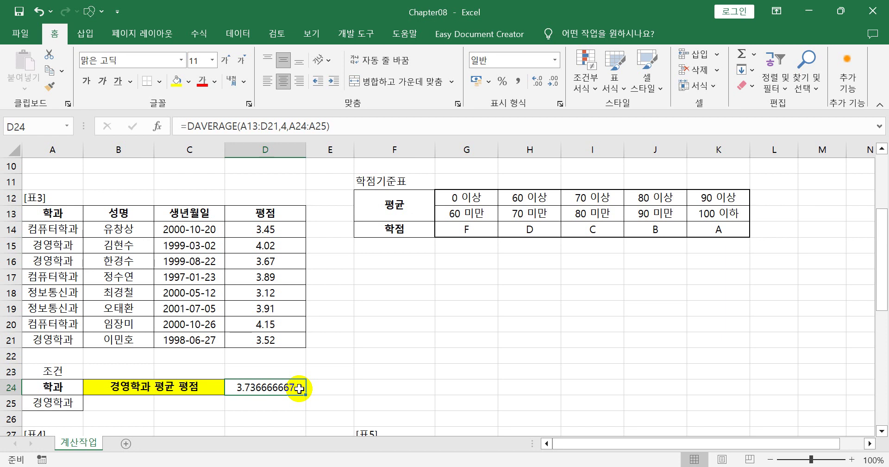
double_click(235, 387)
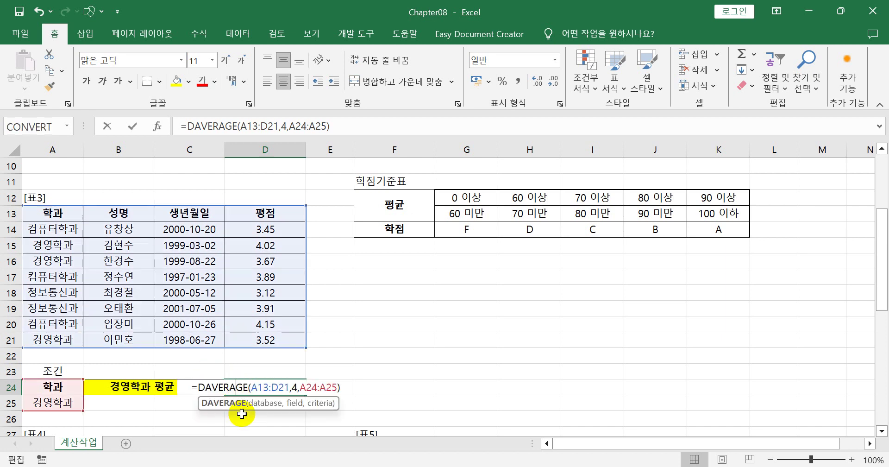
click(198, 386)
text(rou)
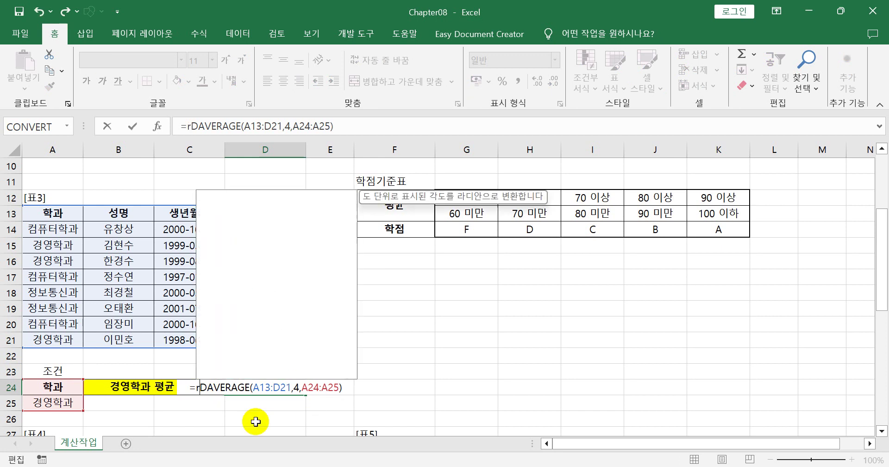
key(Tab)
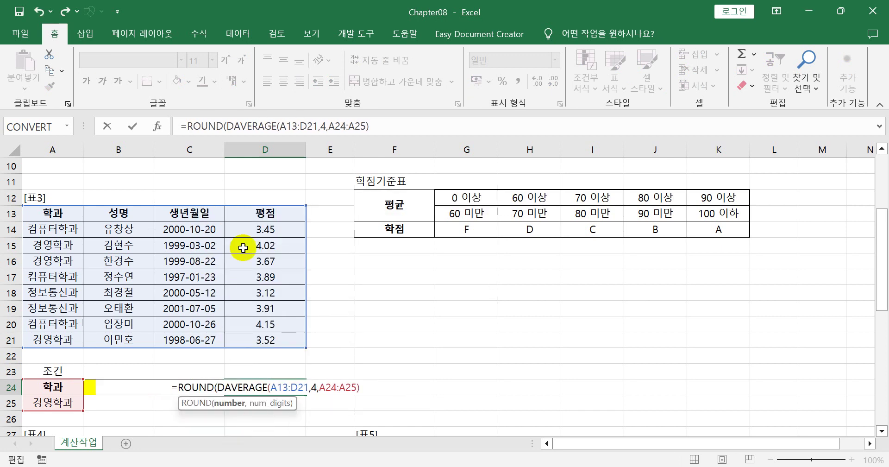
Complete D24's ROUND function with 2 as the number of digits and check the finished formula
drag(230, 128, 382, 128)
click(382, 128)
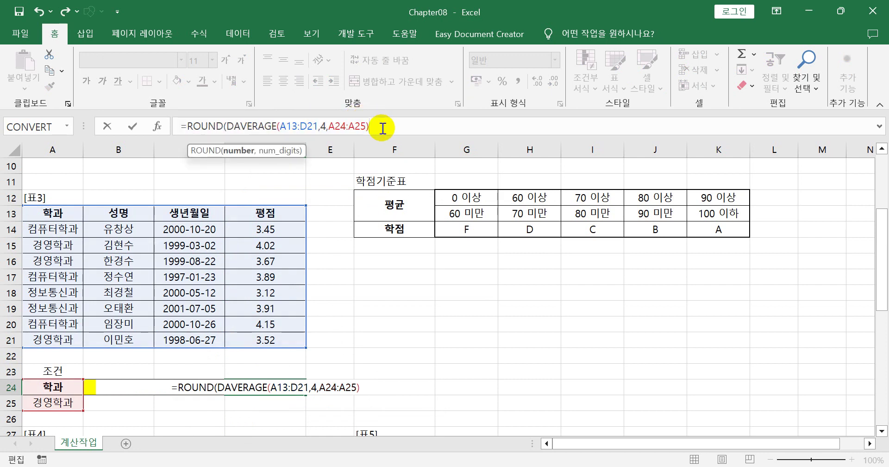
text(,)
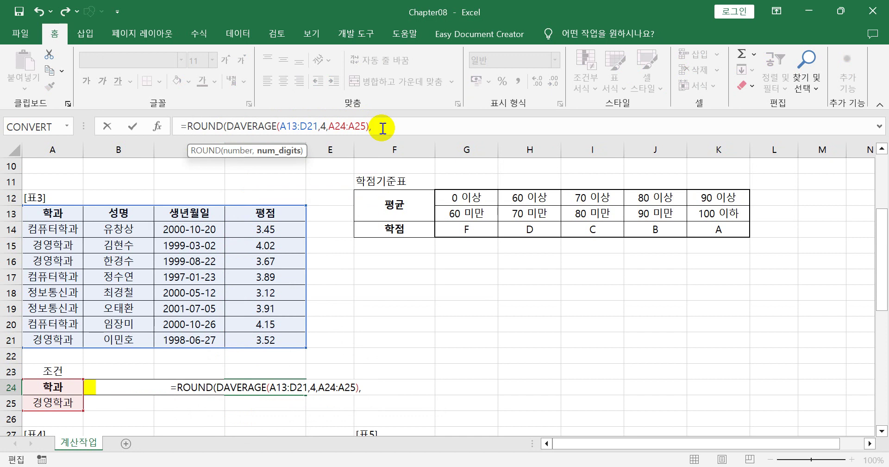
text(2)
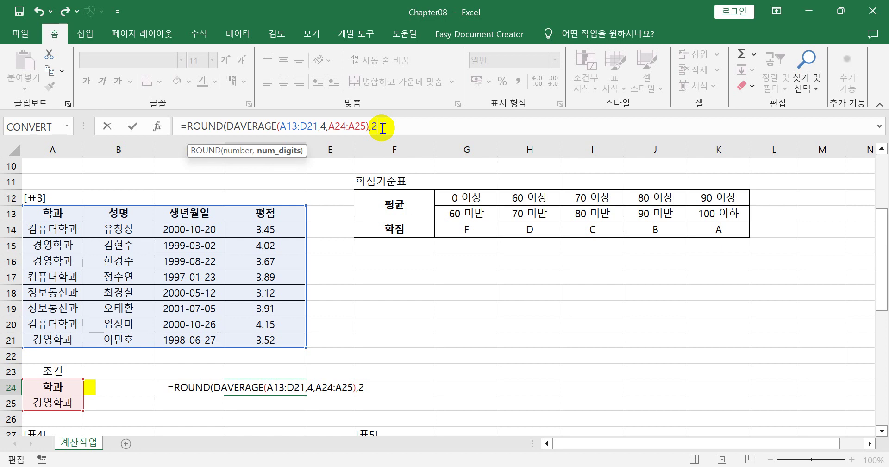
text())
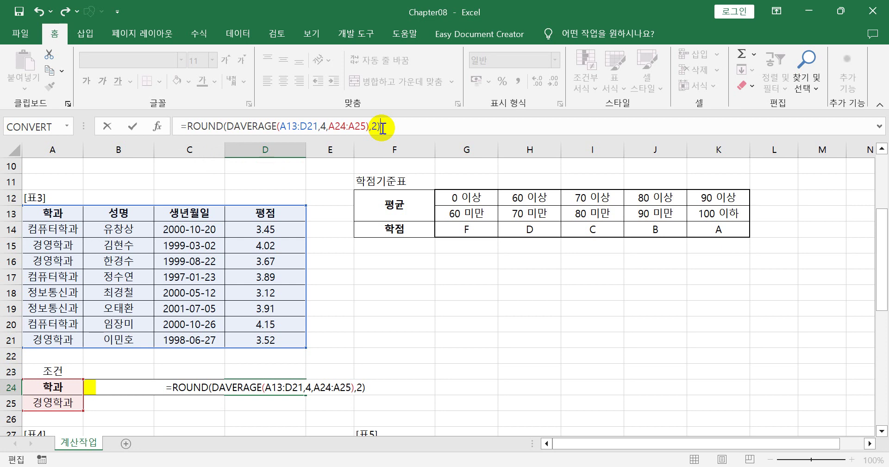
key(Return)
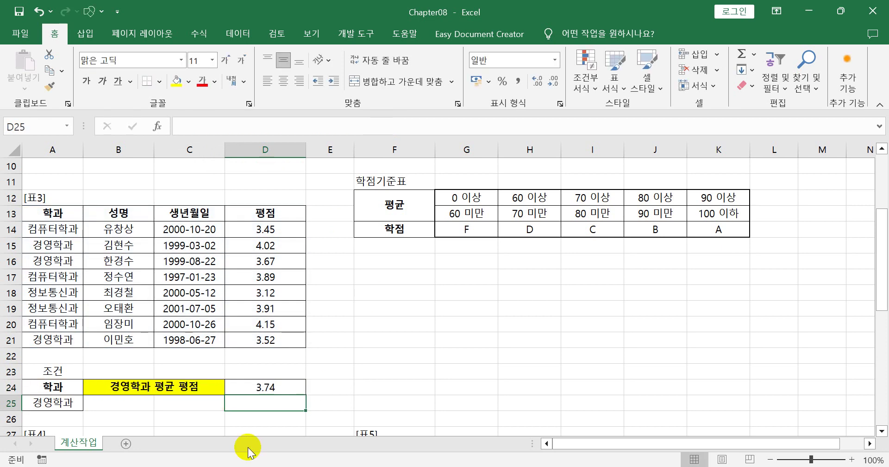
click(263, 385)
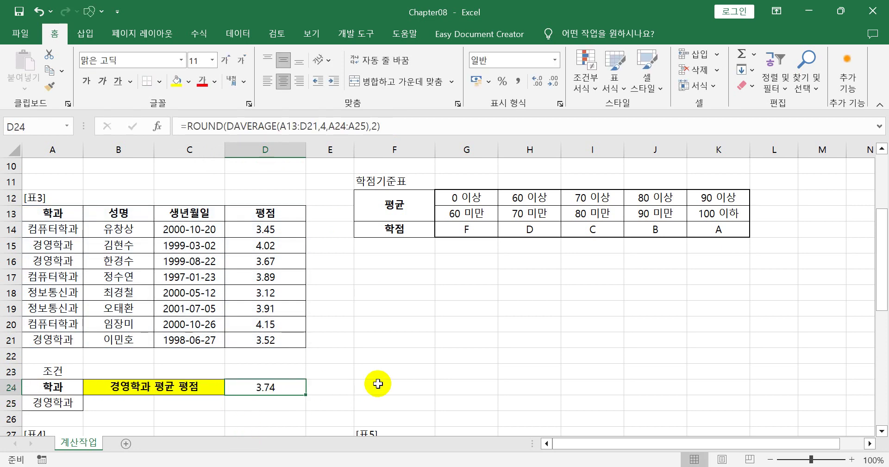
Start a COUNTIFS formula in D37 with the 커뮤니케이션 scores B29:B35 and the criterion ">=70"
scroll(379, 377, down, 5)
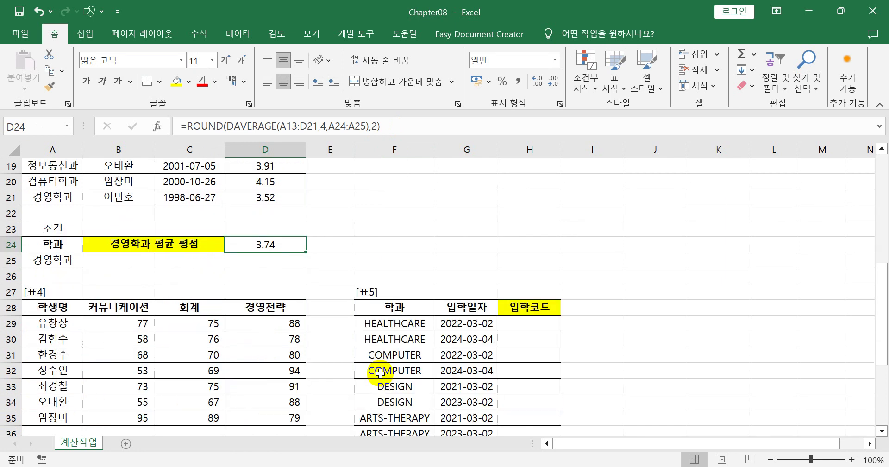
click(276, 352)
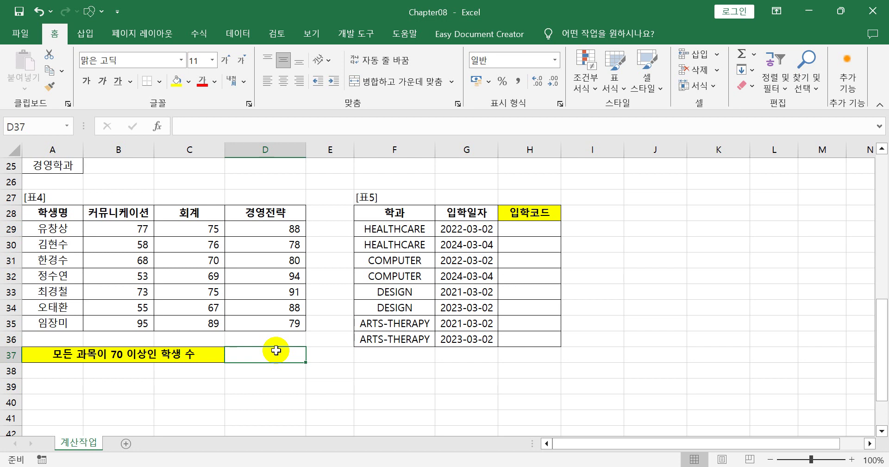
text(=)
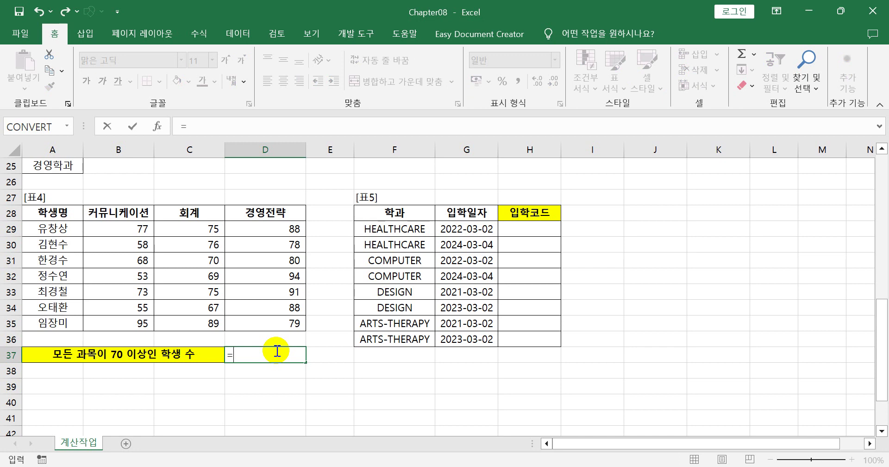
text(cou)
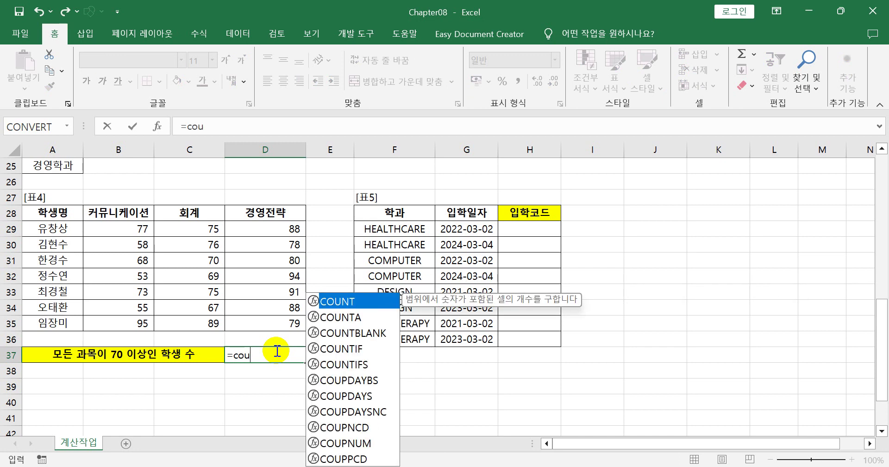
key(Down)
key(Down)
key(Down)
key(Down)
key(Tab)
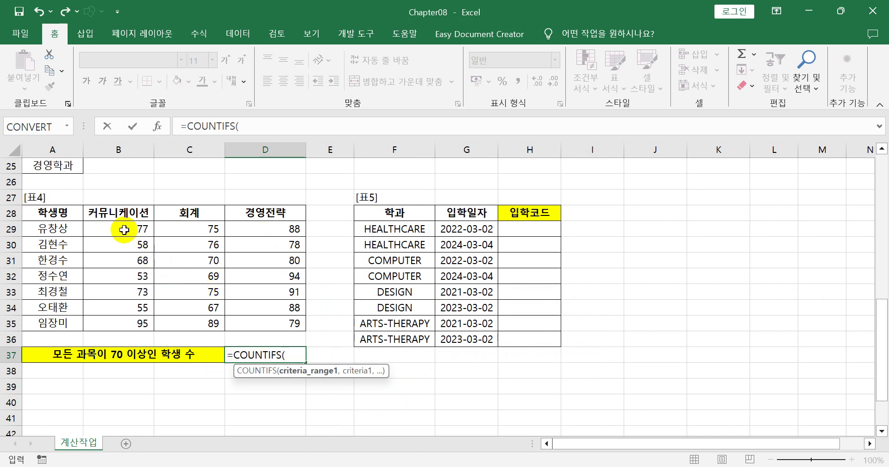
drag(124, 230, 127, 324)
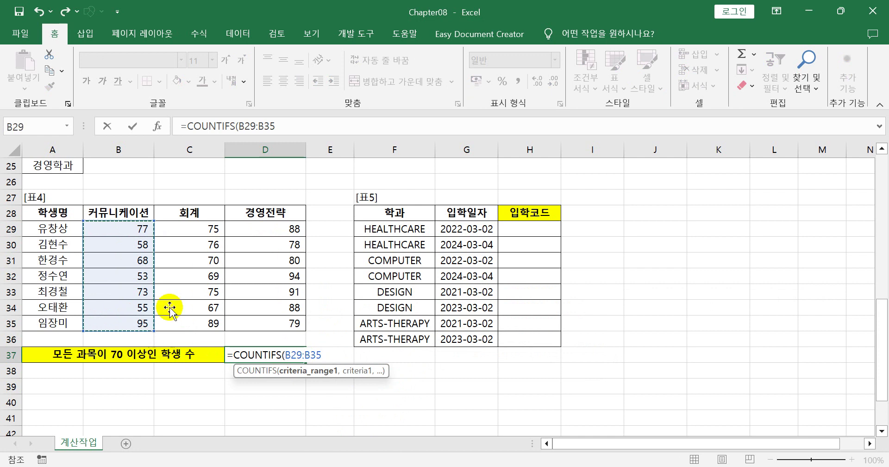
text(,)
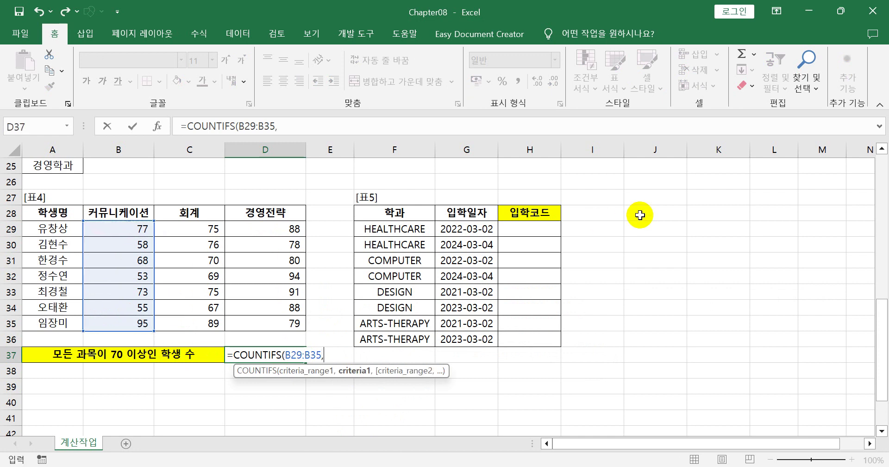
text(">=70",)
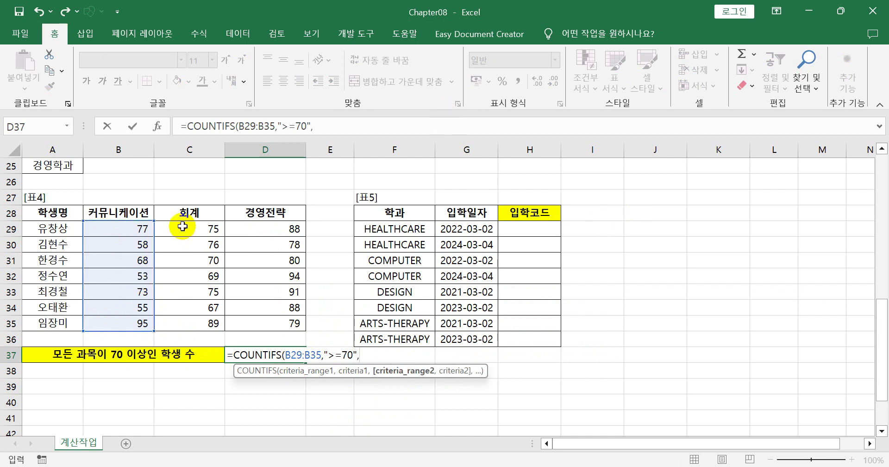
Add the 회계 scores C29:C35 with the criterion ">=70" as D37's second COUNTIFS condition
drag(183, 226, 193, 324)
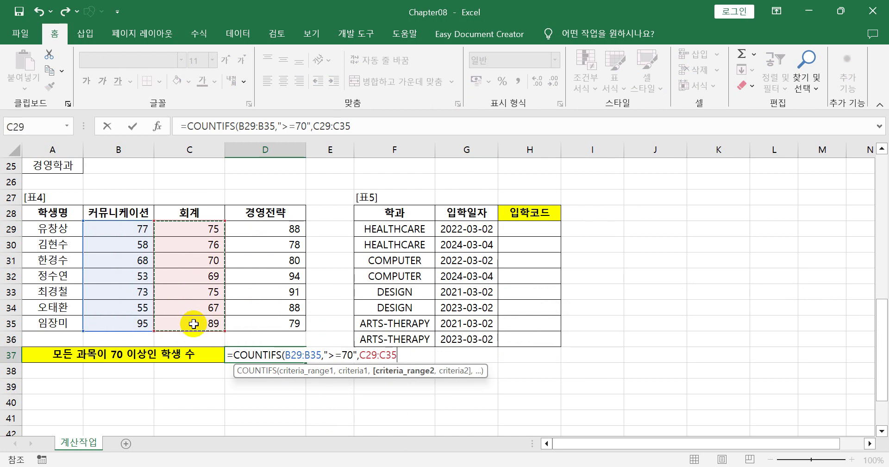
text(,")
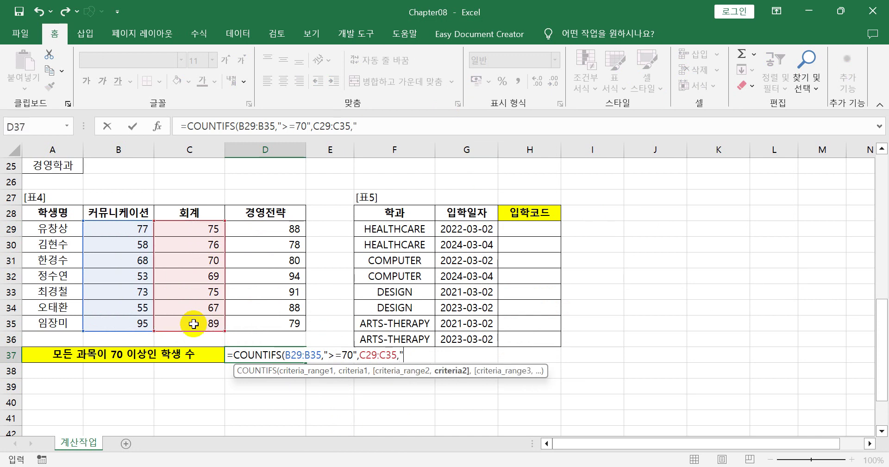
text(>=70",)
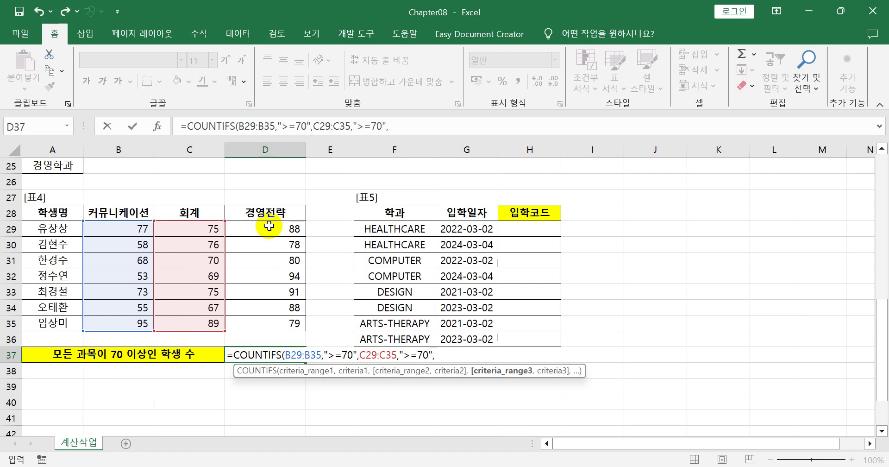
Add the 경영전략 scores D29:D35 with the criterion ">=70" as D37's third COUNTIFS condition, finish the formula and review it
drag(269, 226, 280, 321)
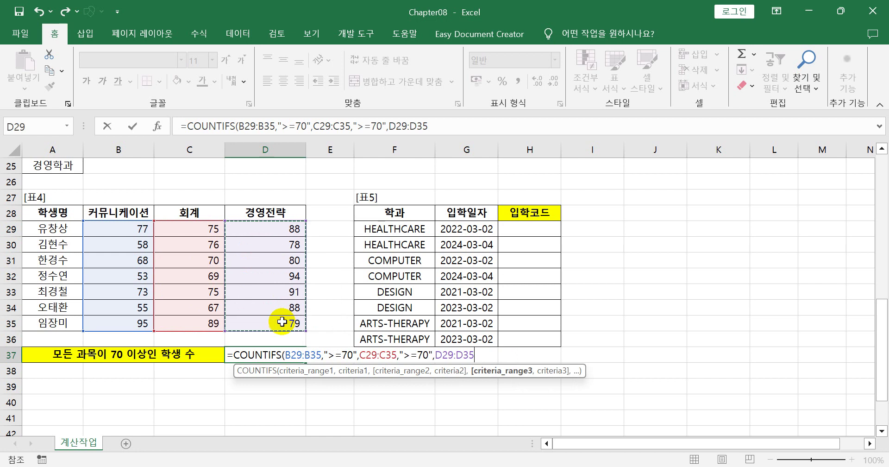
text(,">)
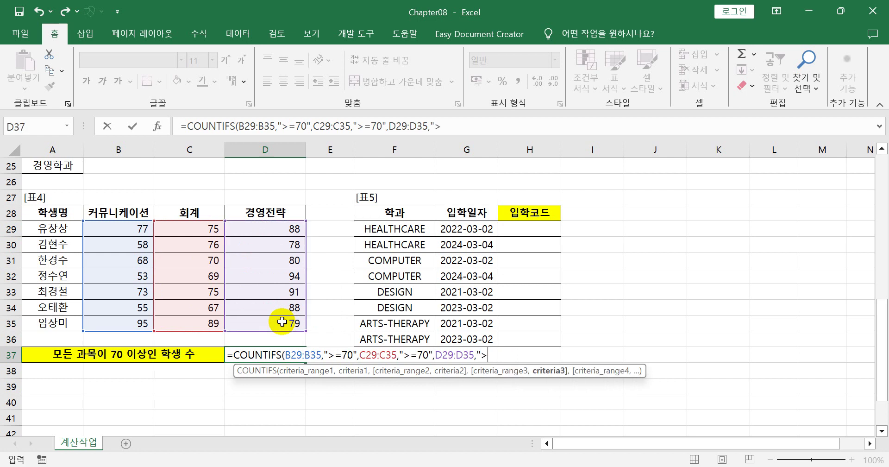
text(=70")
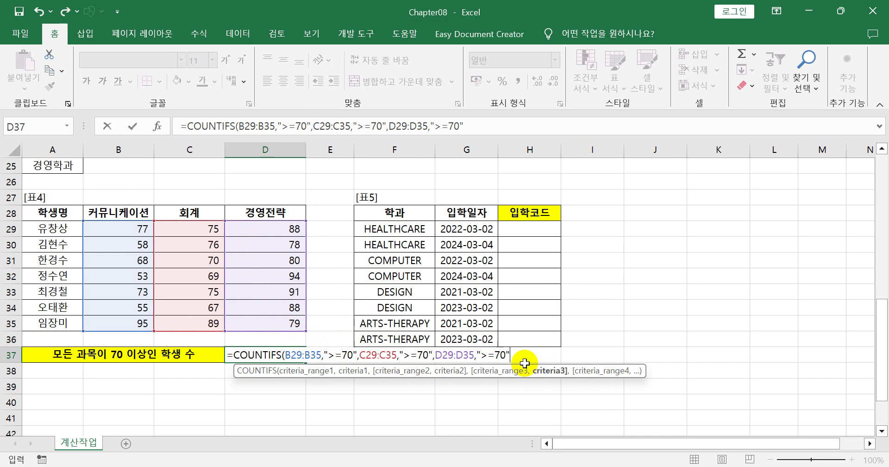
text())
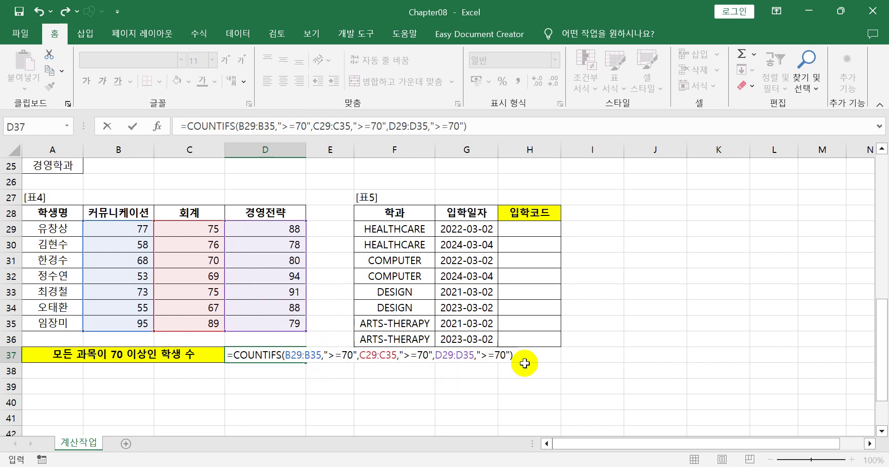
key(Return)
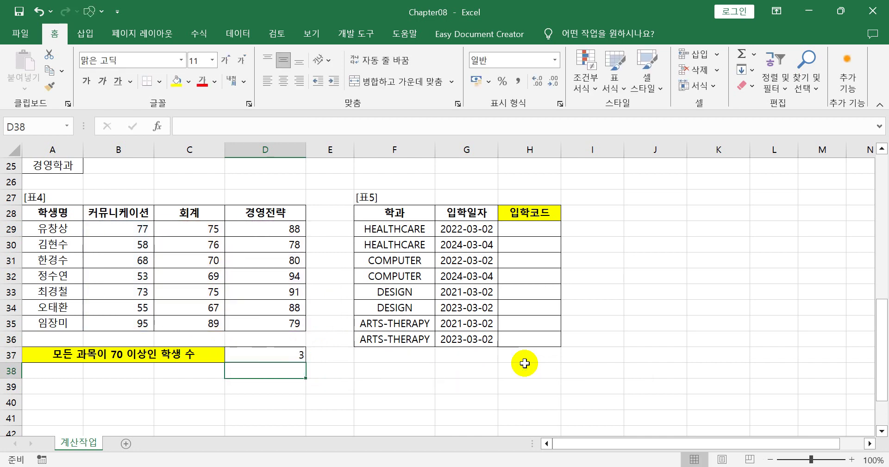
click(277, 357)
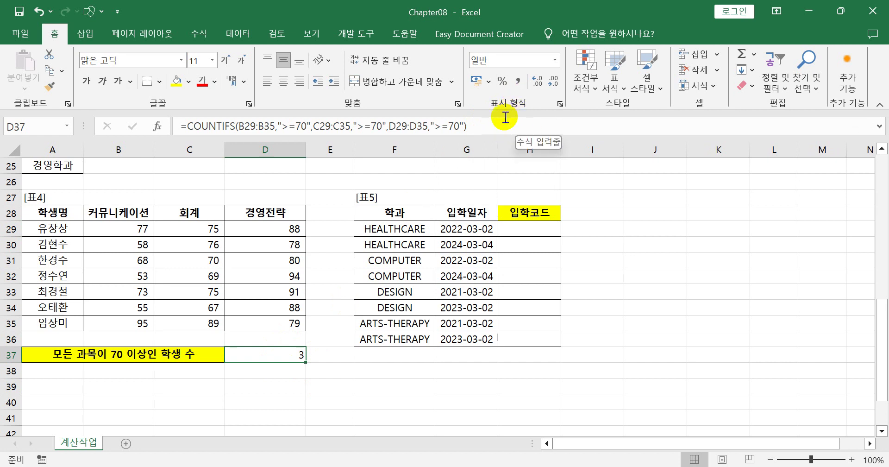
Enter a PROPER formula in H29 that converts the department name in F29 to capitalized-first-letter text
click(545, 226)
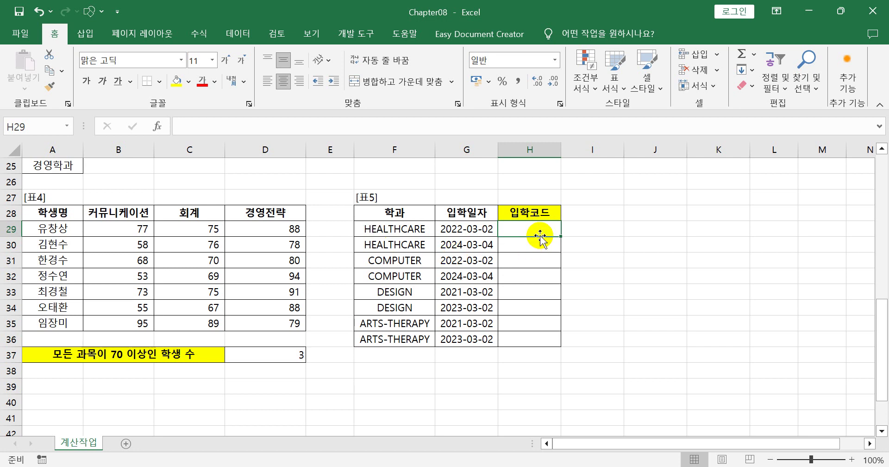
text(=p)
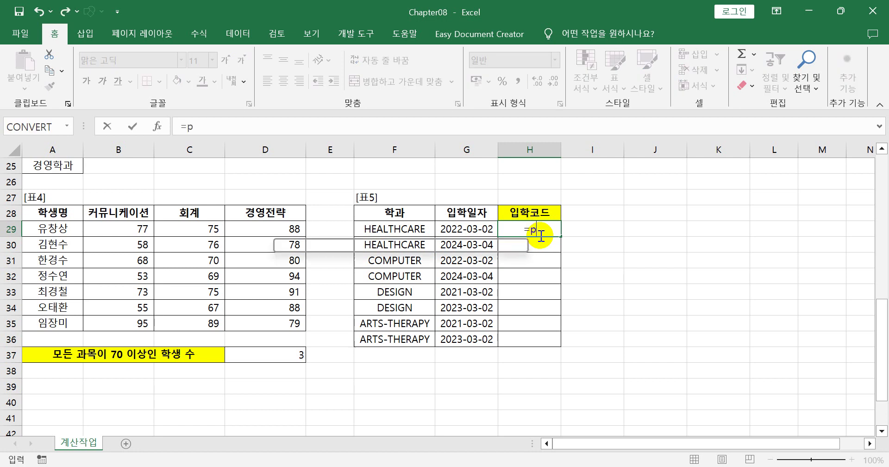
text(ro)
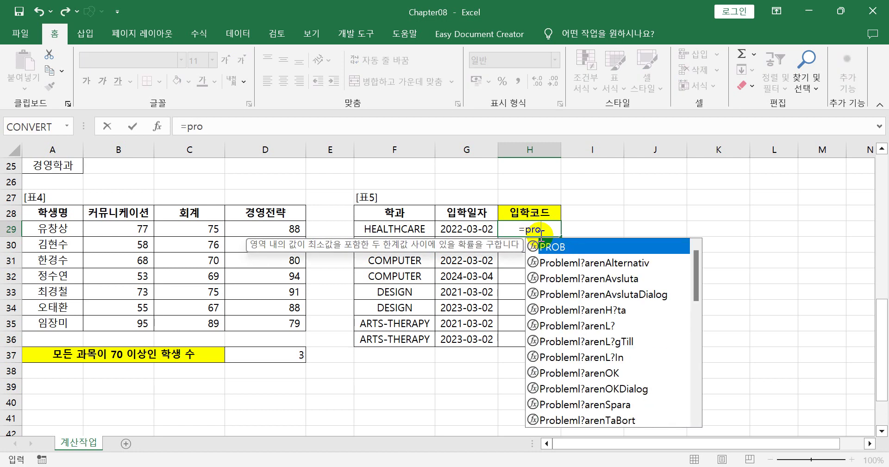
key(BackSpace)
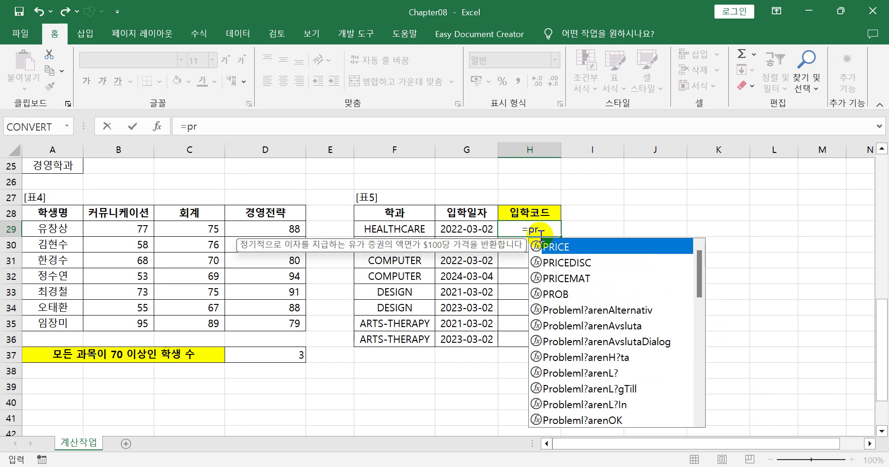
text(o)
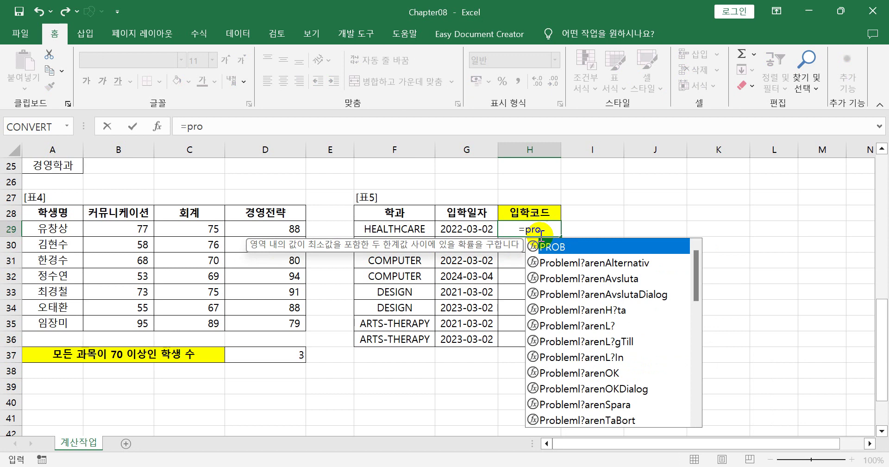
text(p)
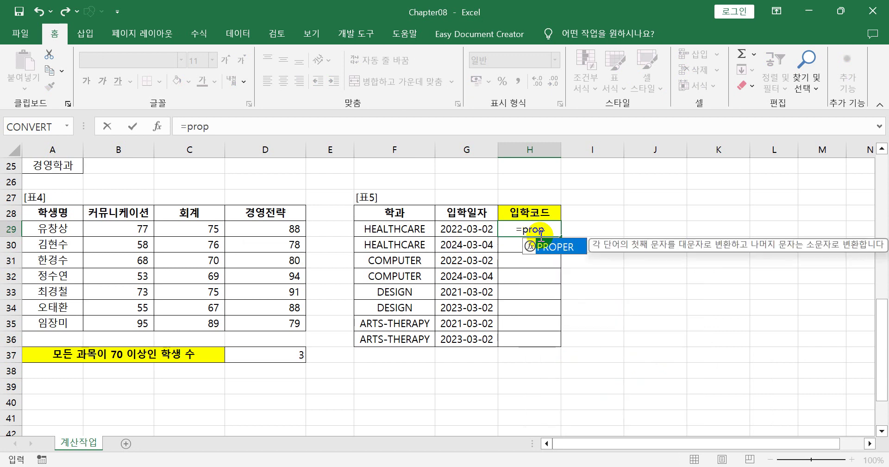
key(Tab)
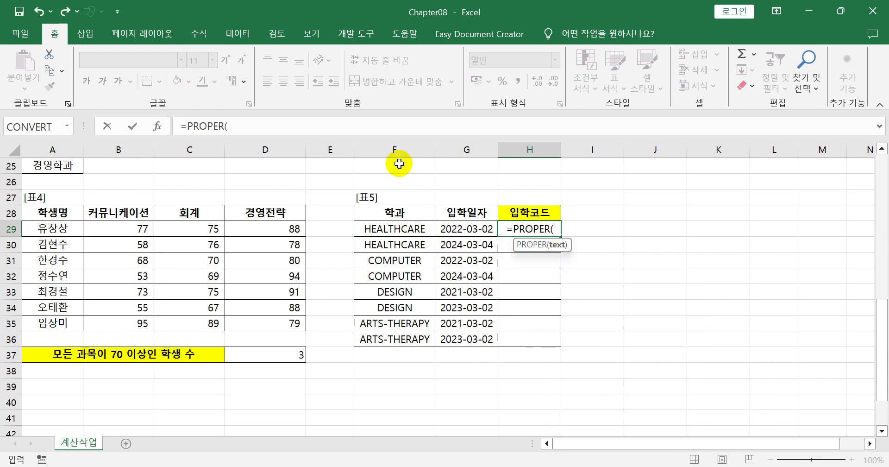
click(393, 229)
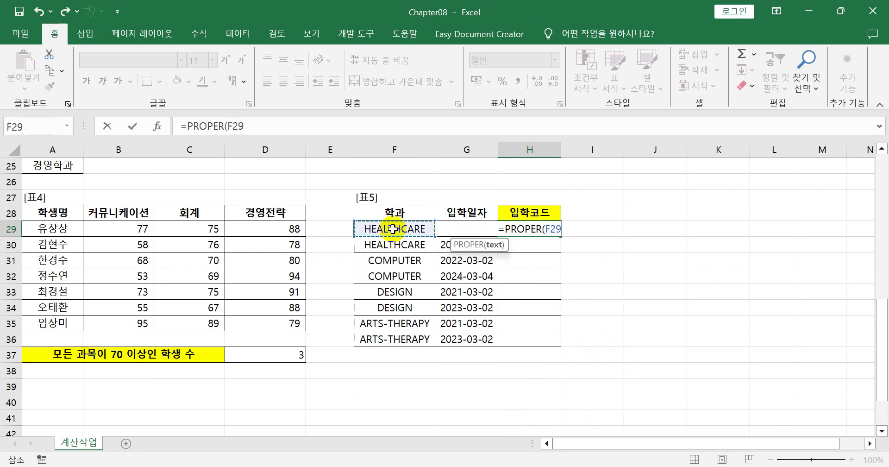
text())
key(Return)
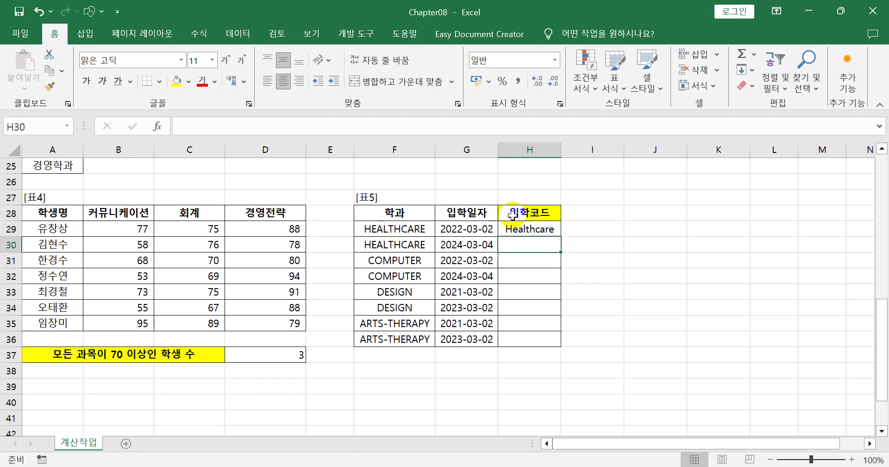
Wrap H29's PROPER formula in a LEFT function that extracts the first 3 characters
click(532, 231)
double_click(540, 230)
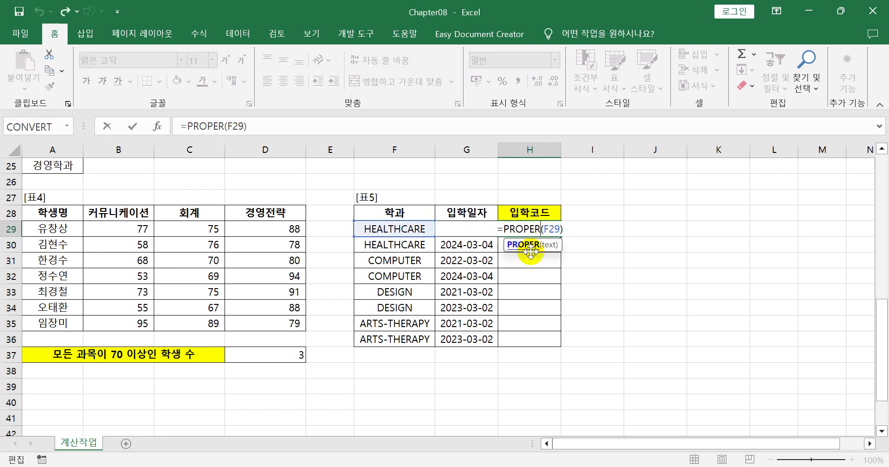
click(503, 228)
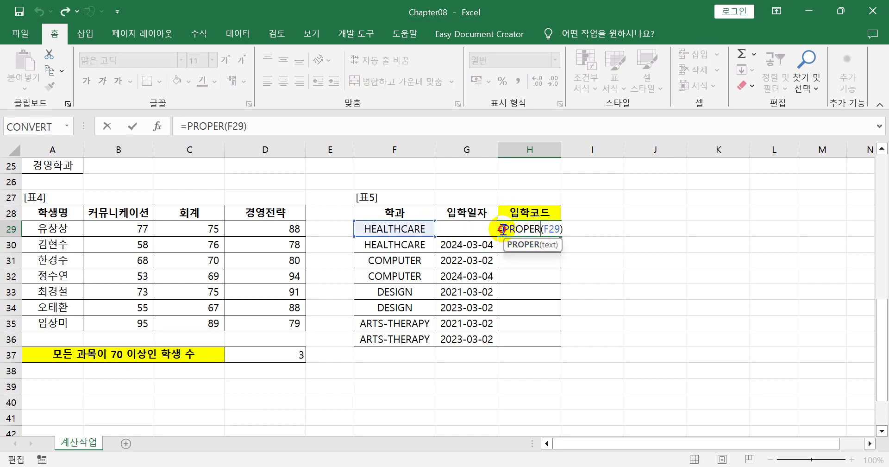
text(LEFT()
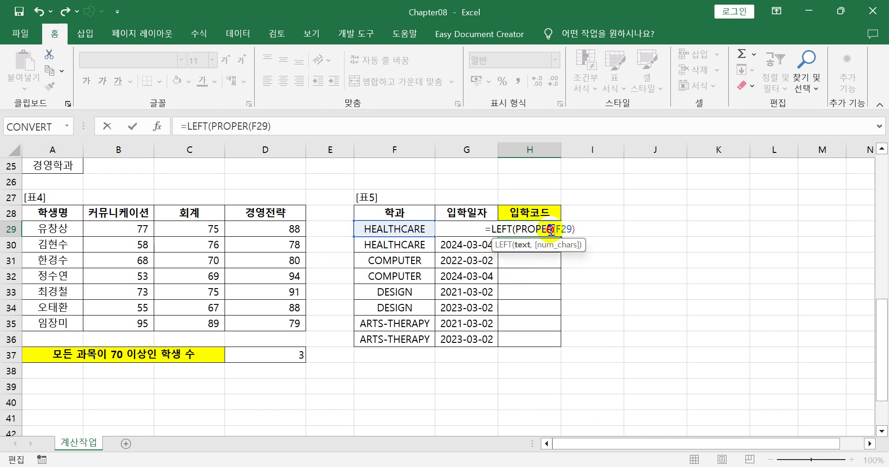
click(585, 228)
text(,)
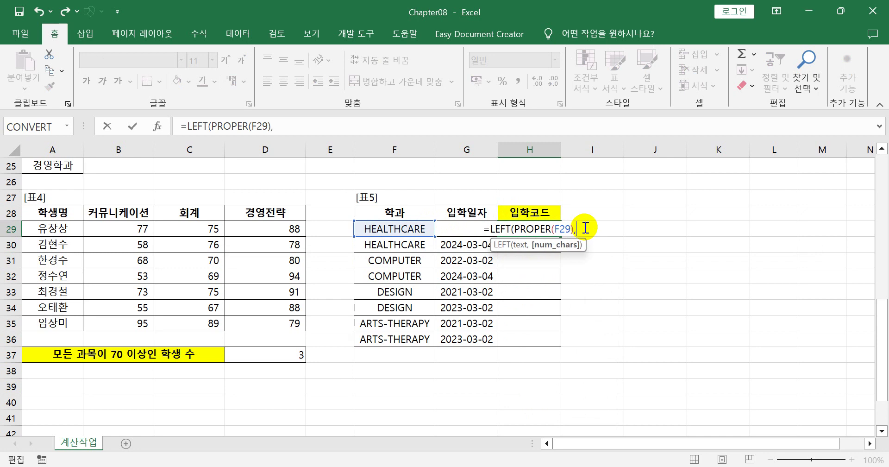
text(3))
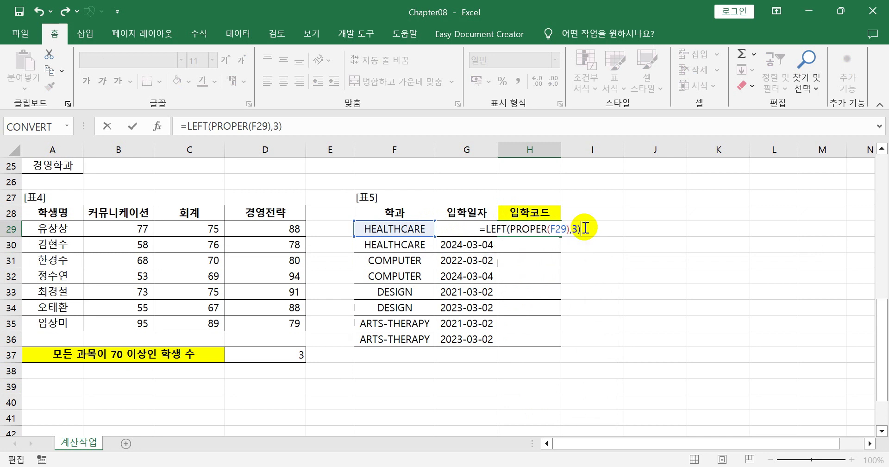
key(Return)
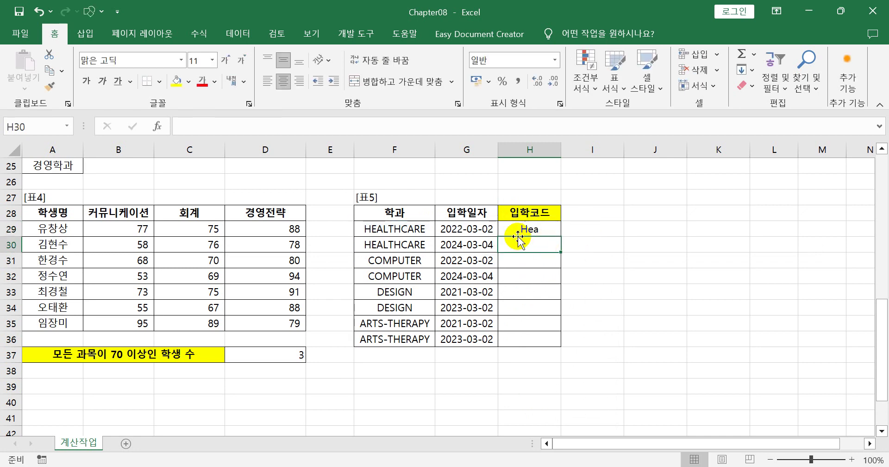
click(545, 227)
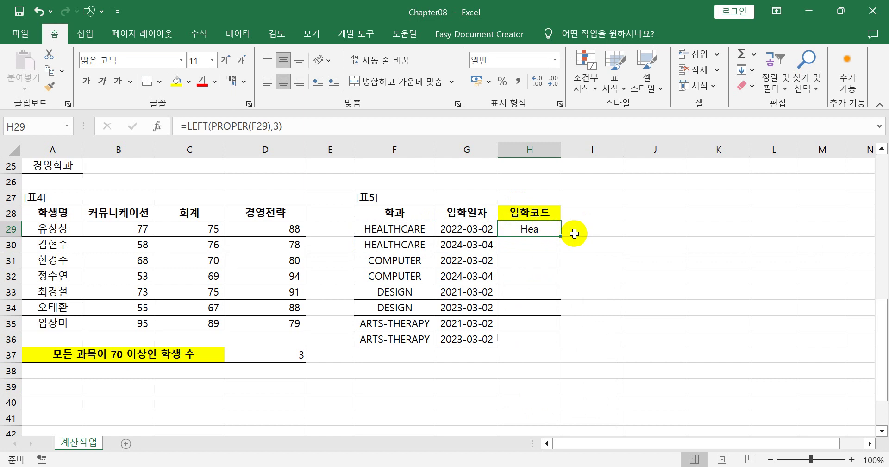
Enter a LEFT formula in I29 that extracts the first 3 characters of the department name in F29
click(584, 231)
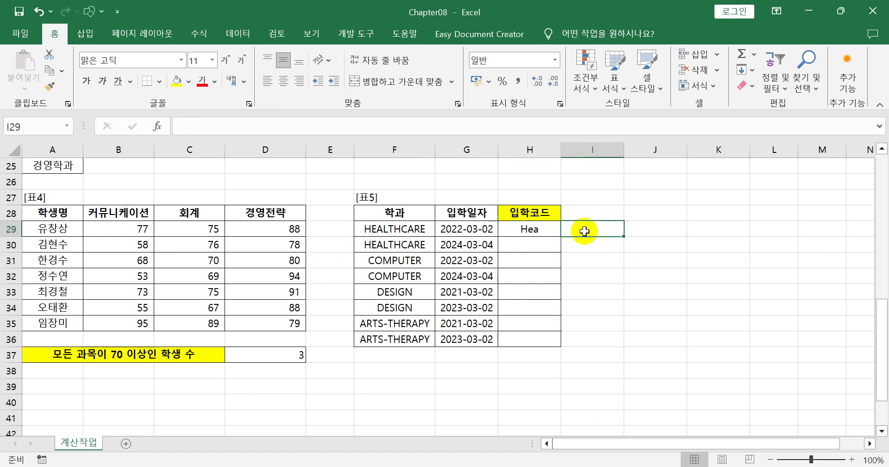
text(=l)
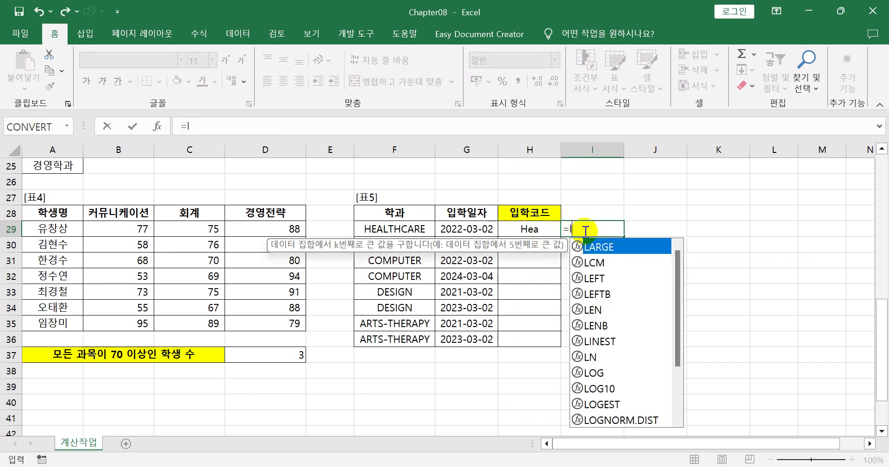
text(e)
key(Tab)
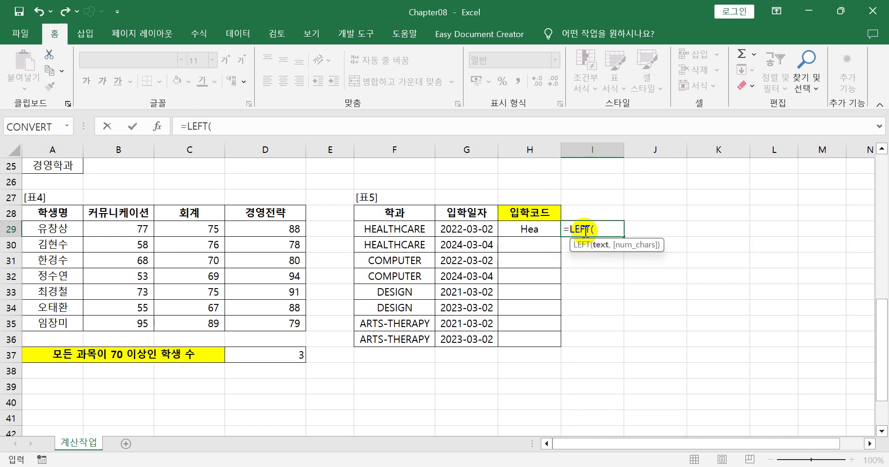
click(380, 230)
text(,)
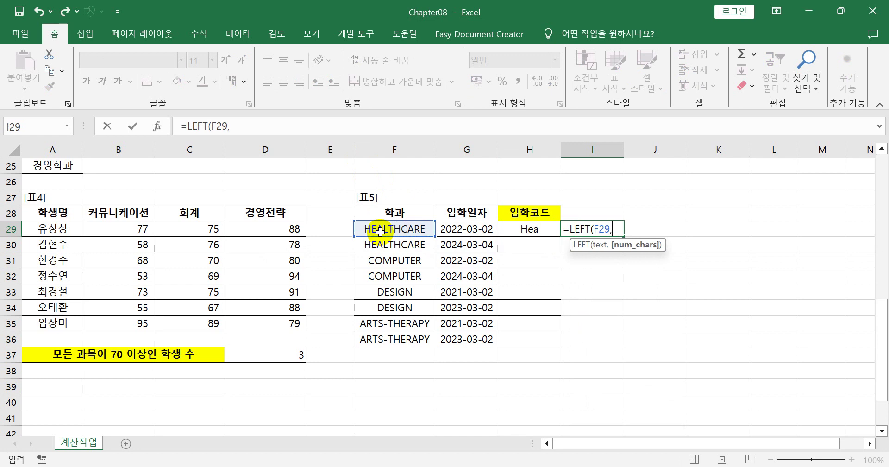
text(3))
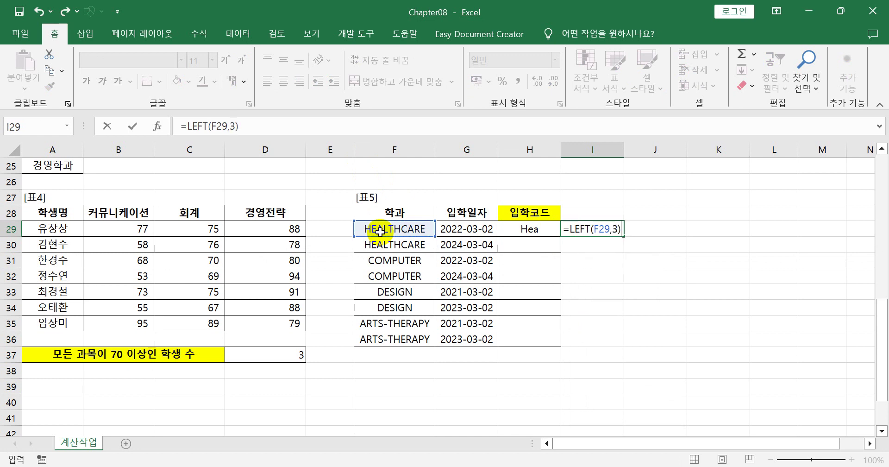
key(Return)
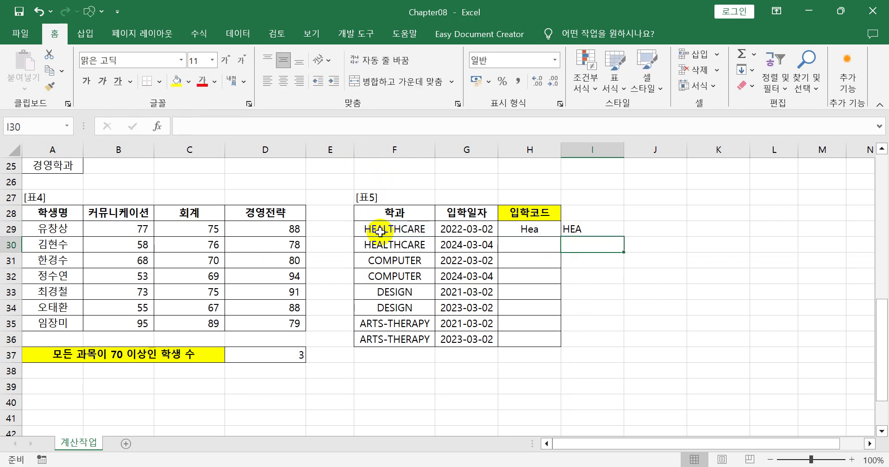
Wrap I29's LEFT formula in a PROPER function so the formula reads =PROPER(LEFT(F29,3))
click(580, 228)
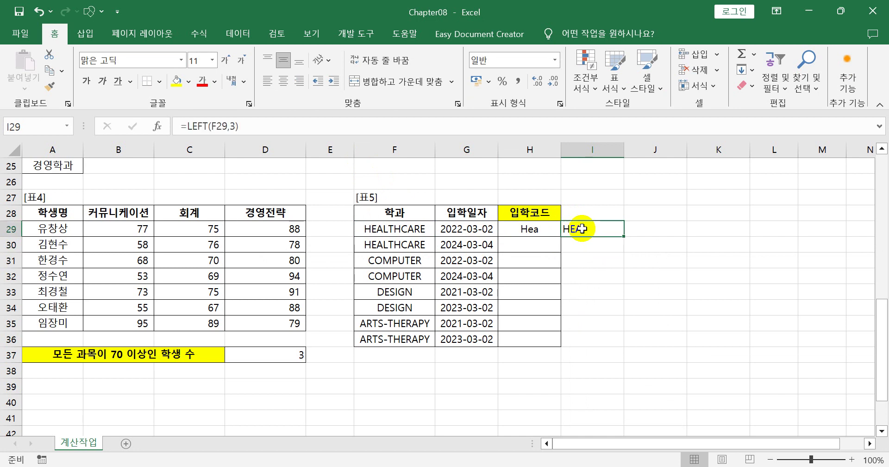
double_click(581, 228)
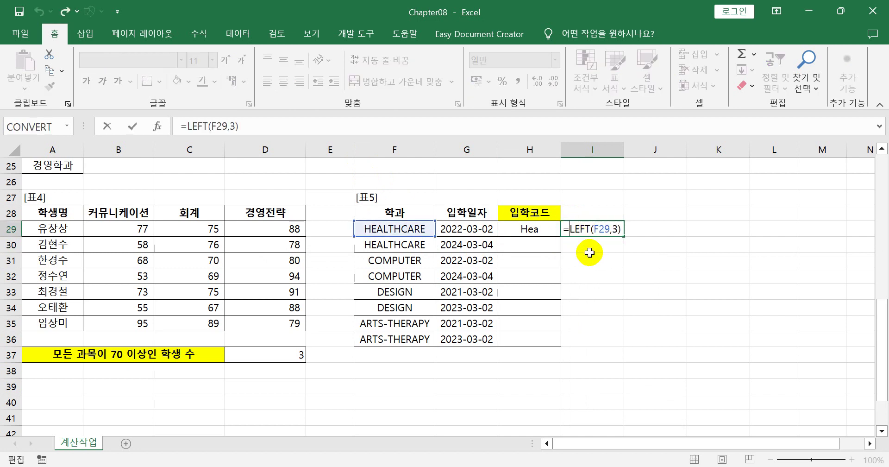
text(p)
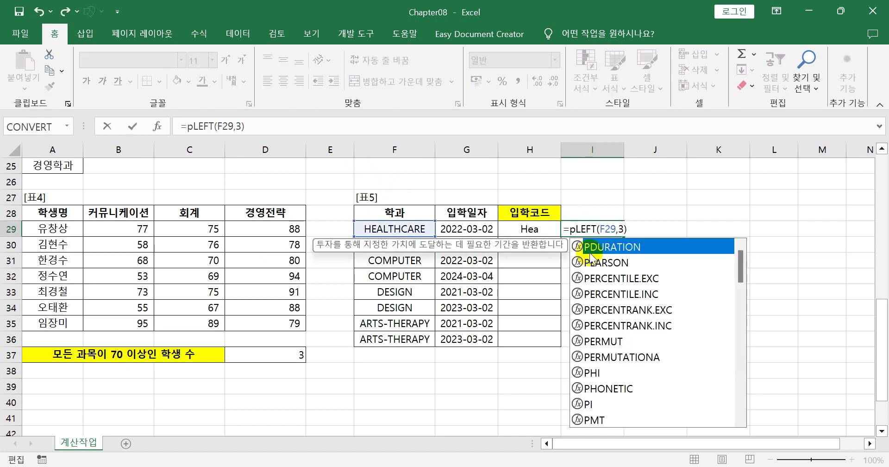
text(ro)
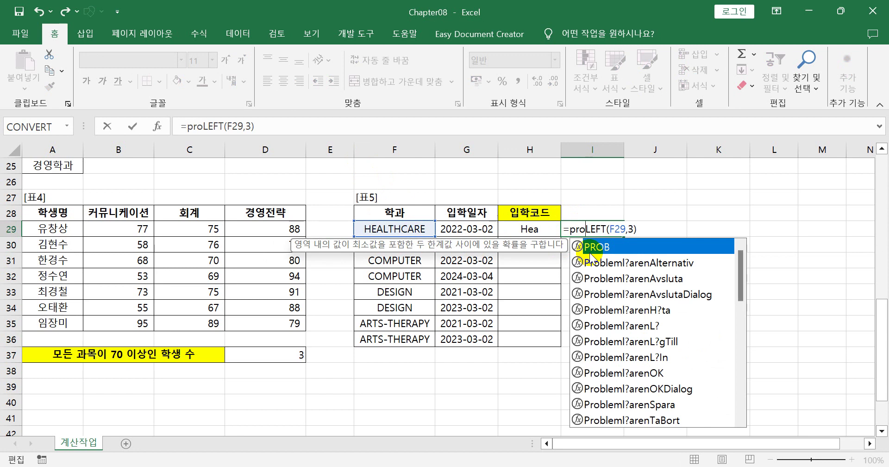
text(p)
double_click(591, 253)
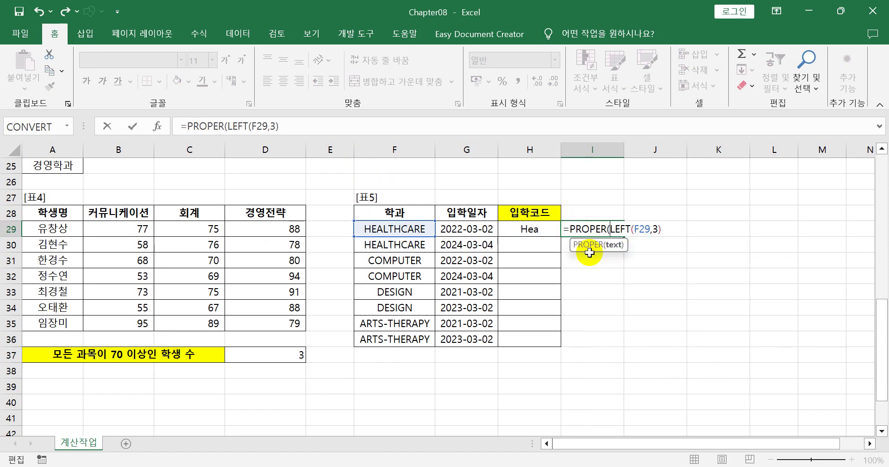
click(664, 227)
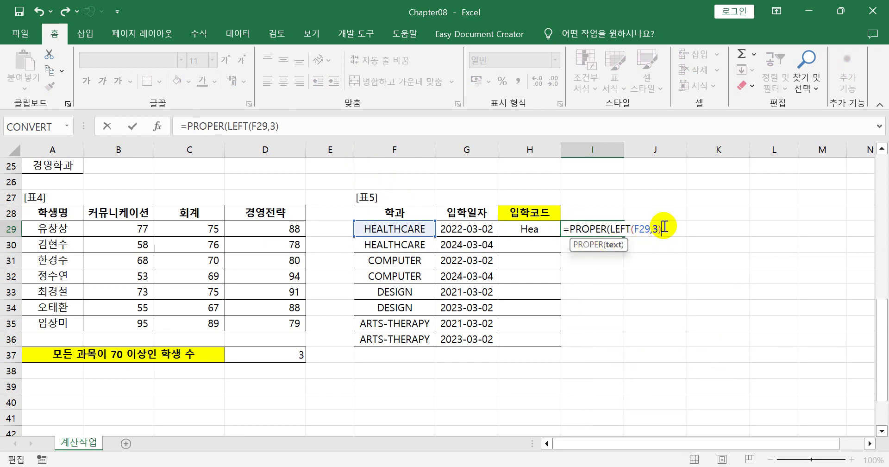
text())
key(Return)
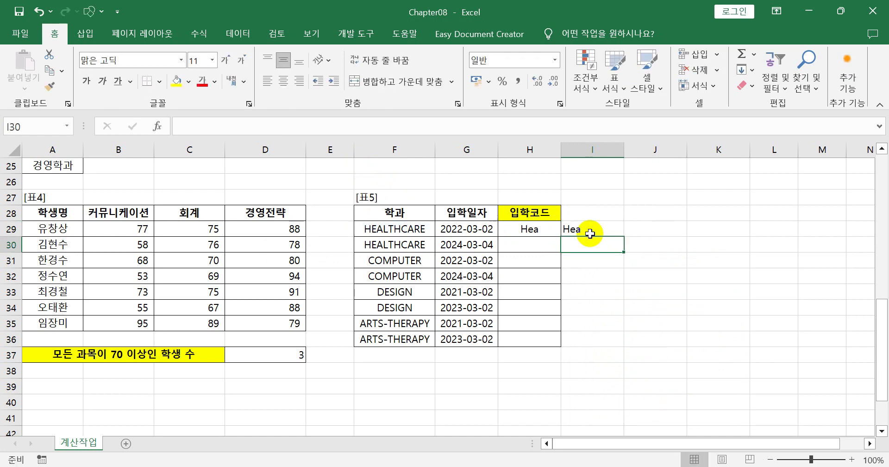
Compare the LEFT and PROPER nesting order of the formulas in H29 and I29
click(587, 229)
key(Left)
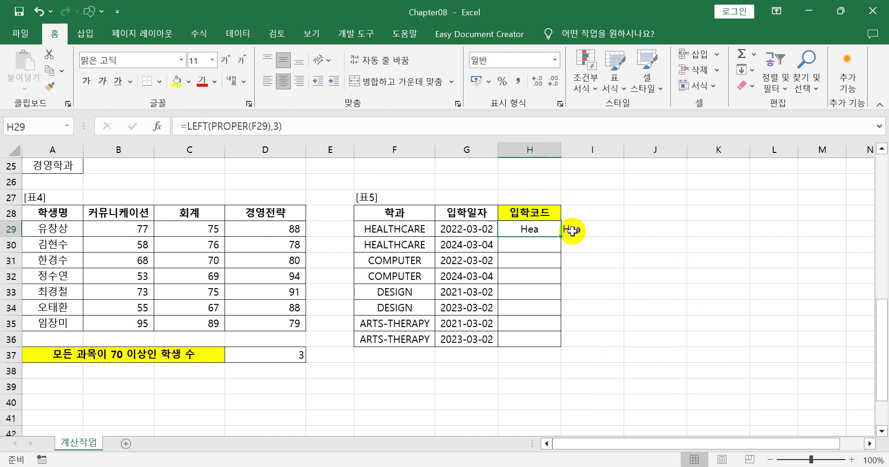
key(Right)
key(Left)
key(Right)
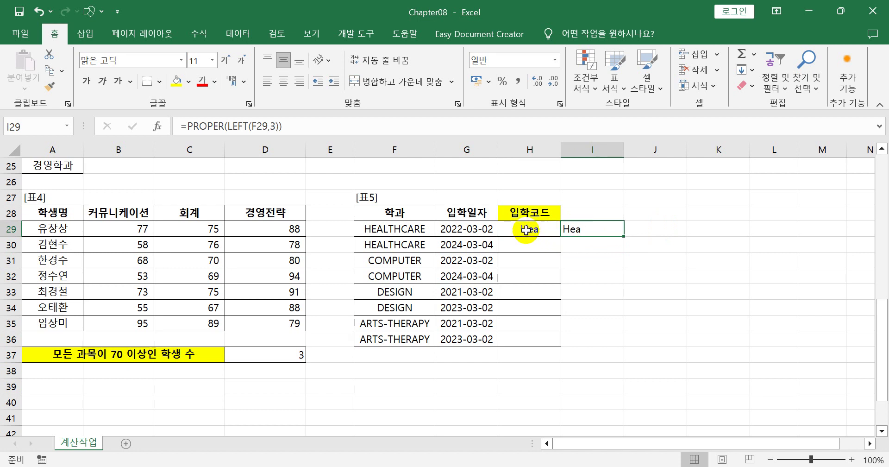
Append the admission year from G29 to H29's formula so it reads =LEFT(PROPER(F29),3)&YEAR(G29)
click(525, 230)
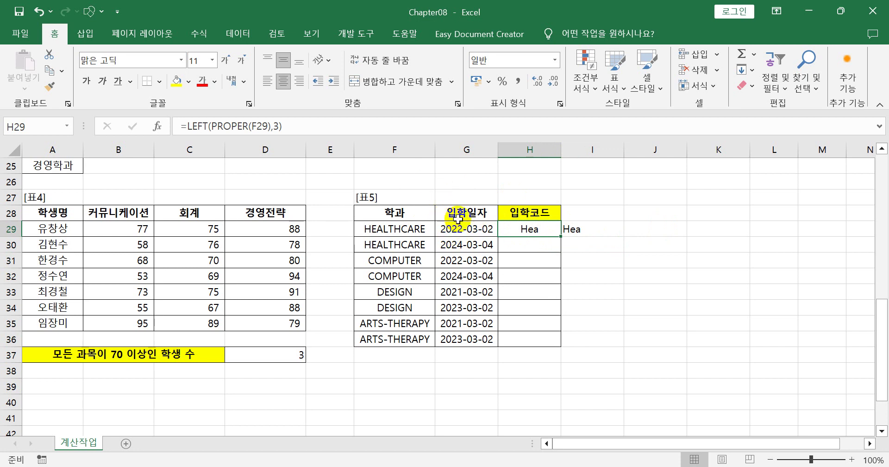
double_click(540, 228)
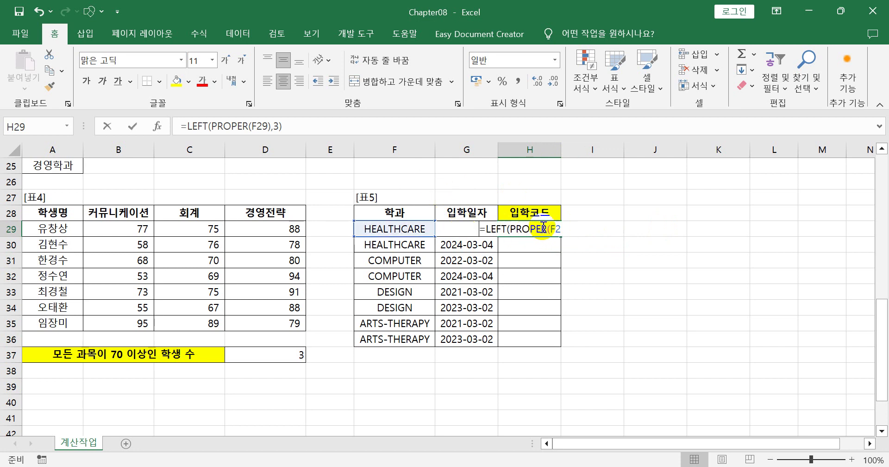
click(584, 229)
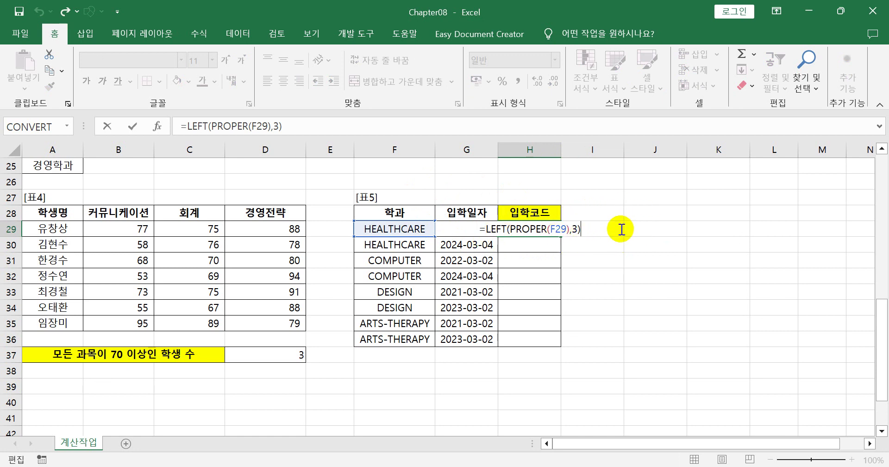
text(&)
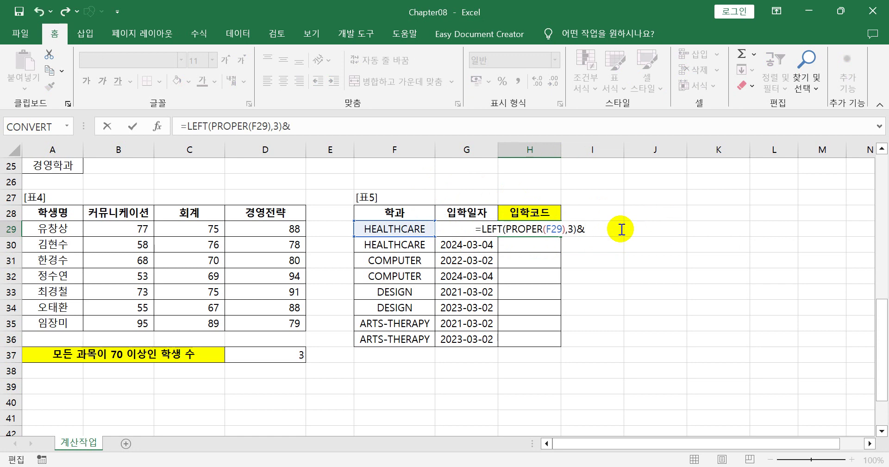
text(y)
key(Tab)
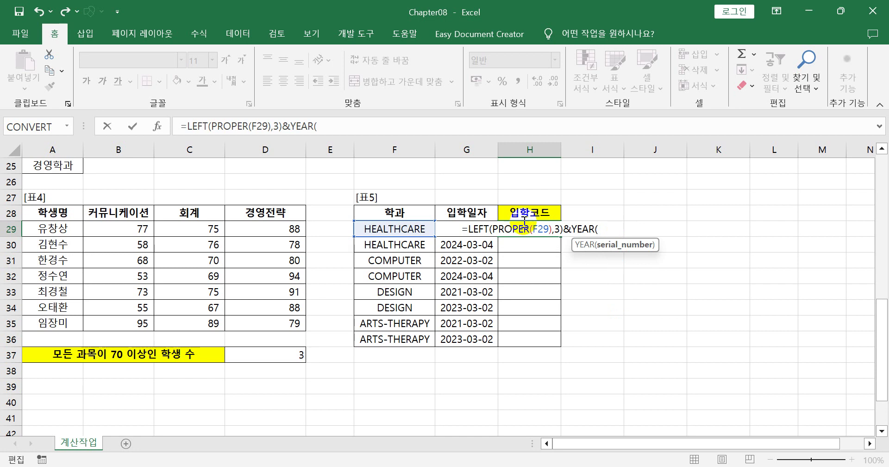
click(474, 207)
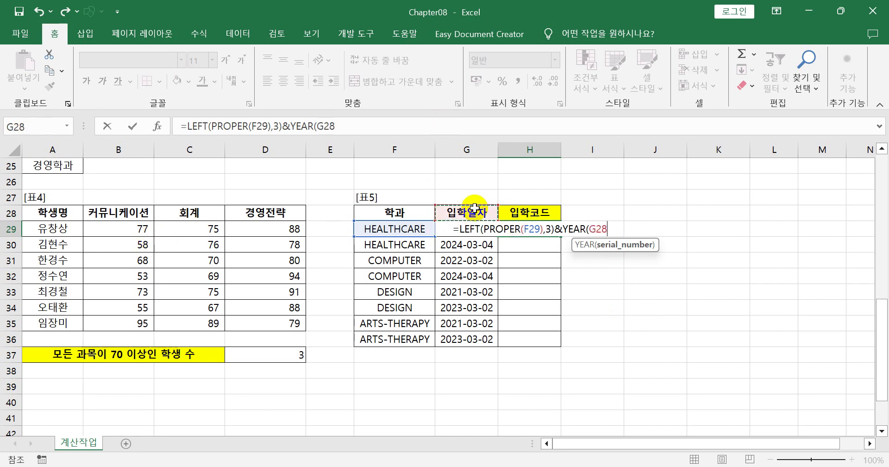
key(Down)
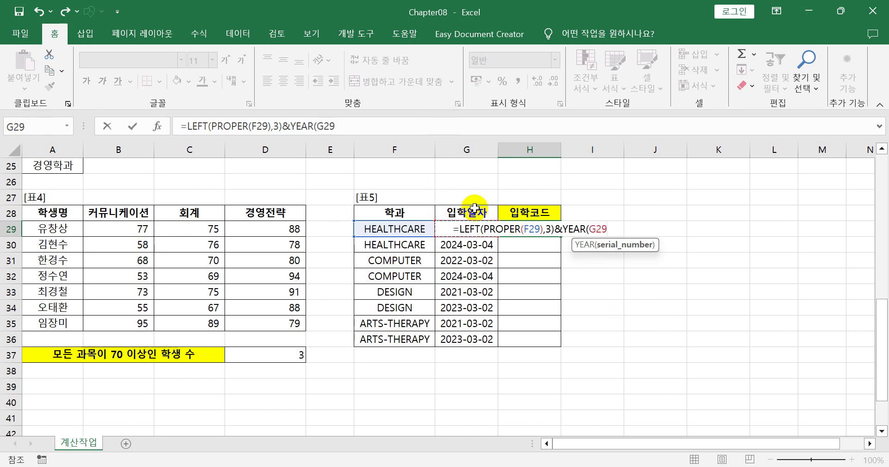
text())
key(Return)
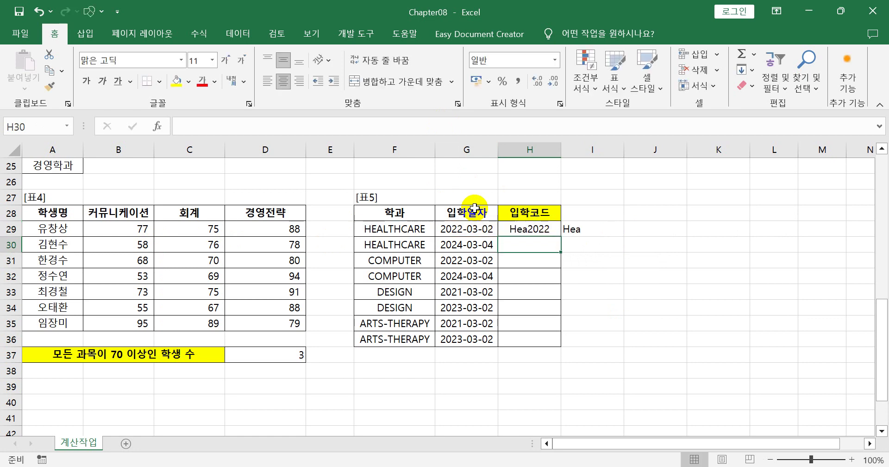
Fill the 입학코드 formula from H29 down through H36
click(536, 227)
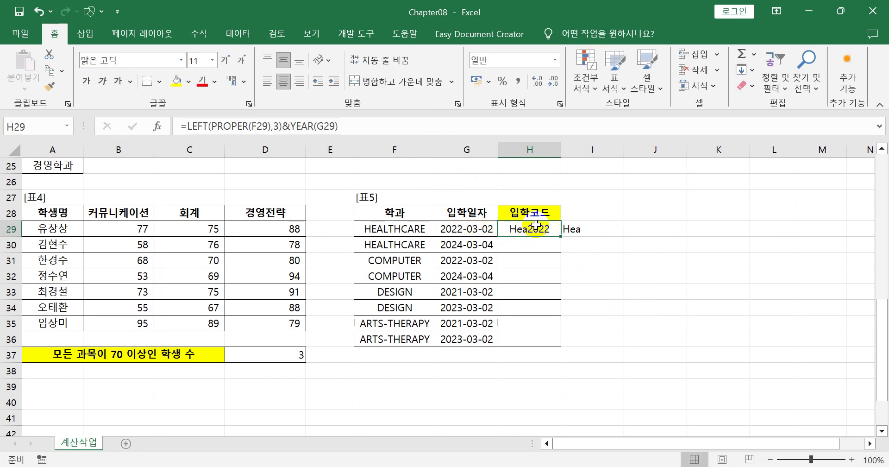
drag(563, 237, 567, 345)
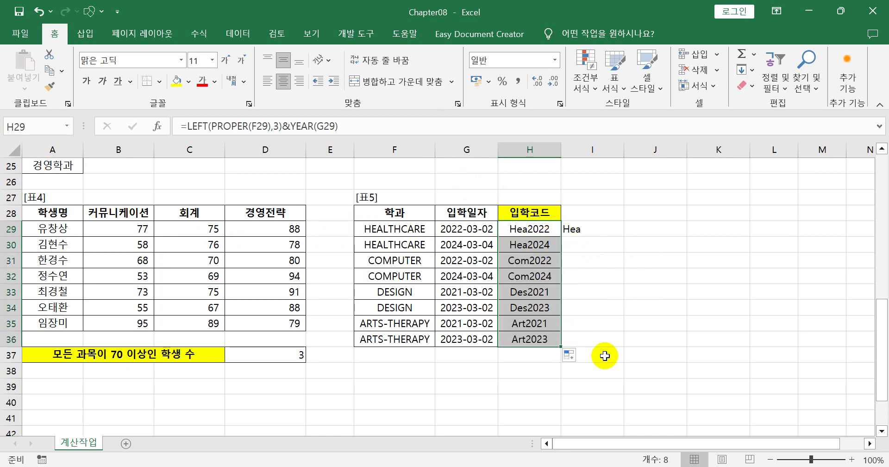
click(628, 329)
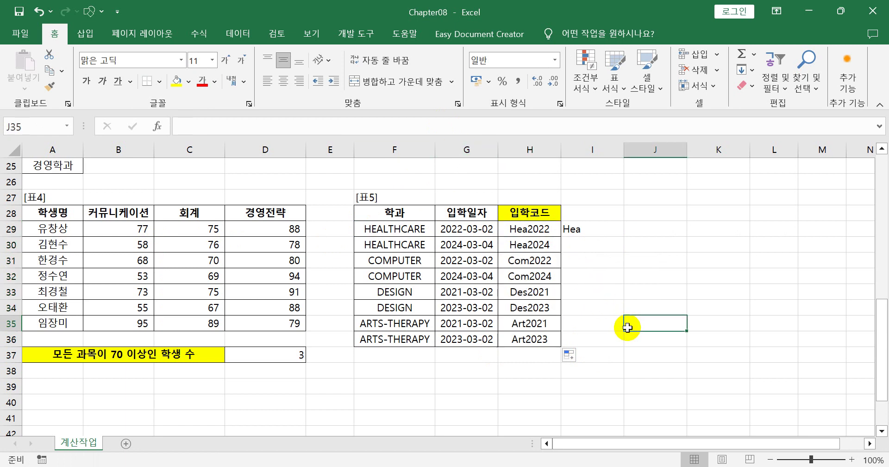